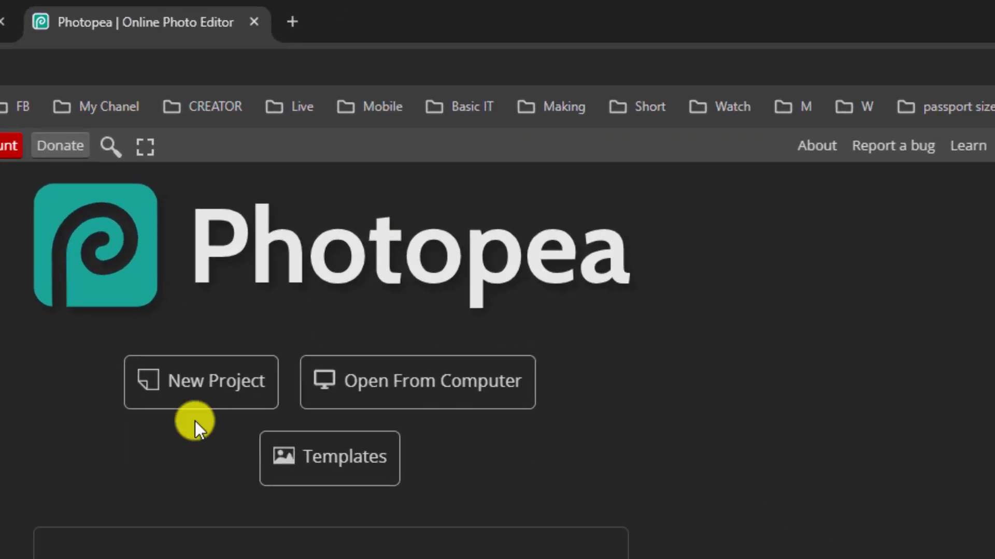
Step: Start a new project measured in inches with a resolution of 300 pixels per inch
{"action": "left_click", "coordinate": [224, 390]}
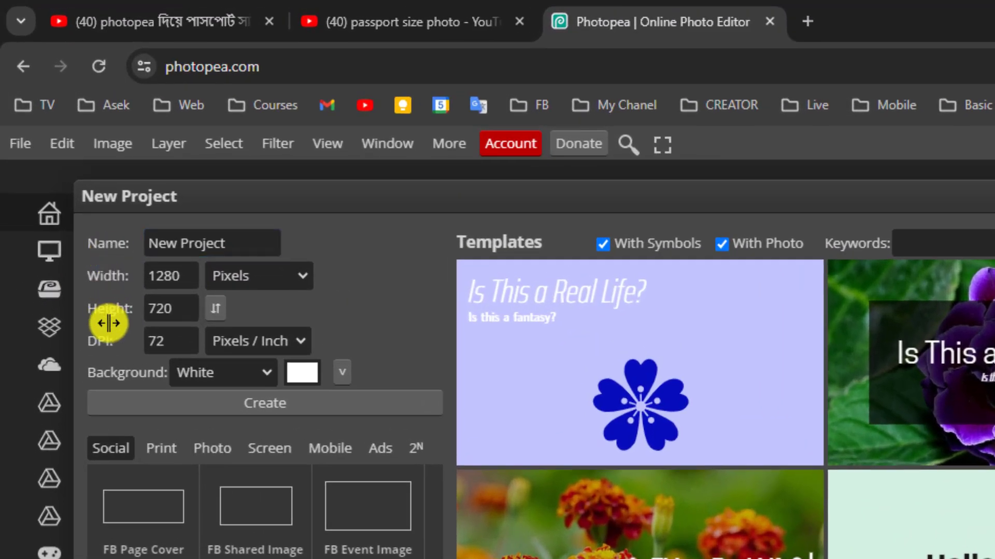
{"action": "left_click", "coordinate": [106, 357]}
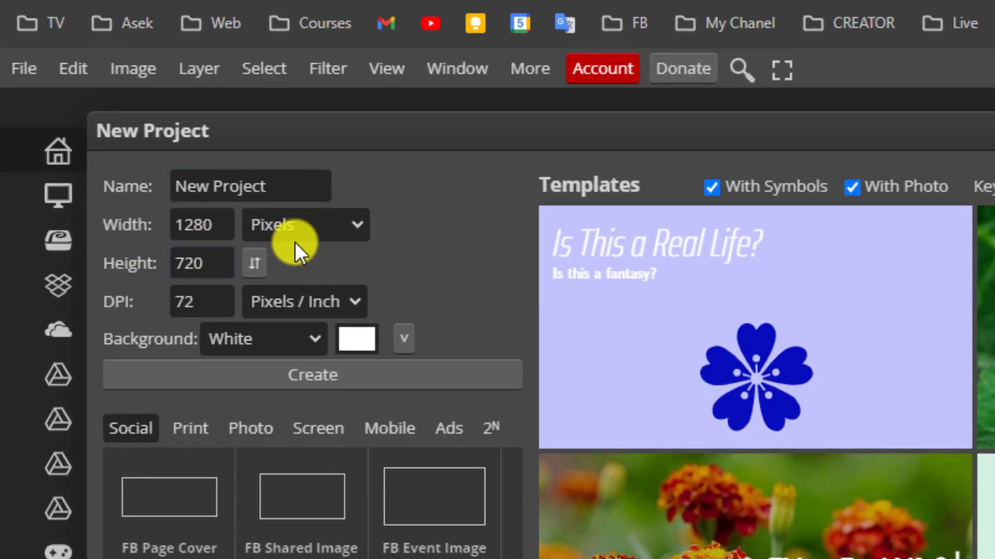
{"action": "left_click", "coordinate": [356, 226]}
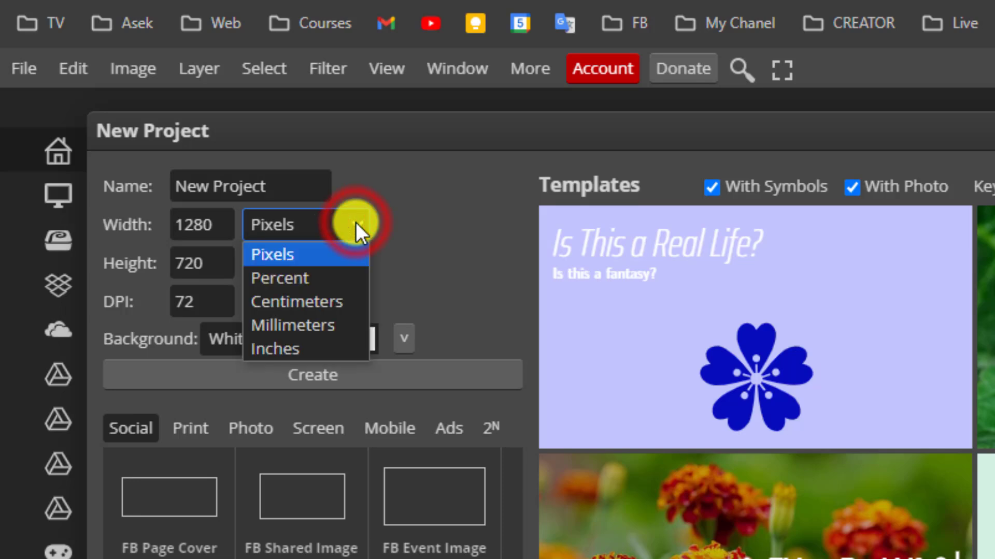
{"action": "left_click", "coordinate": [282, 353]}
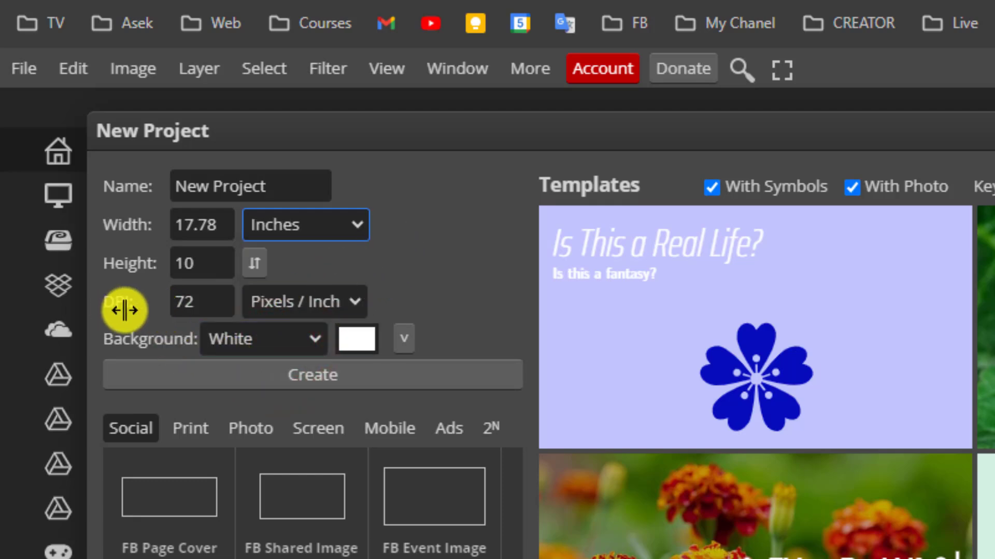
{"action": "left_click", "coordinate": [210, 303]}
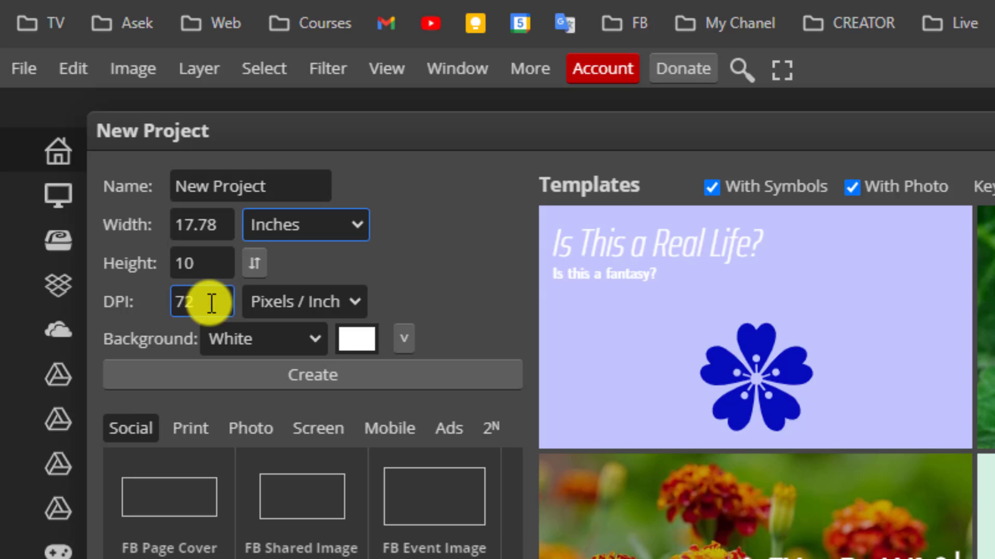
{"action": "double_click", "coordinate": [212, 304]}
{"action": "type", "text": "300"}
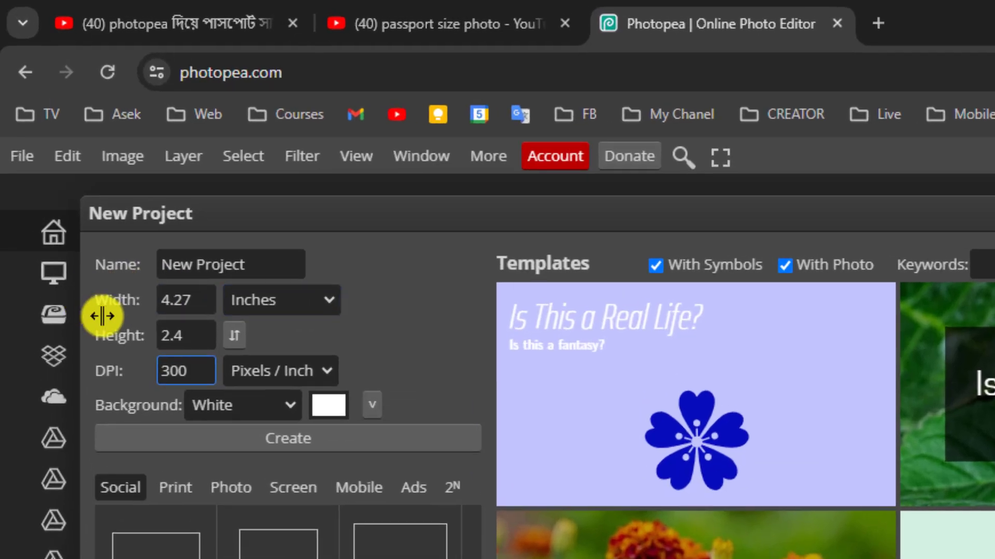
Step: Set the new project's width to 1.4 inches and height to 1.8 inches, and create it
{"action": "left_click", "coordinate": [179, 253]}
{"action": "left_click_drag", "start_coordinate": [211, 296], "coordinate": [122, 300]}
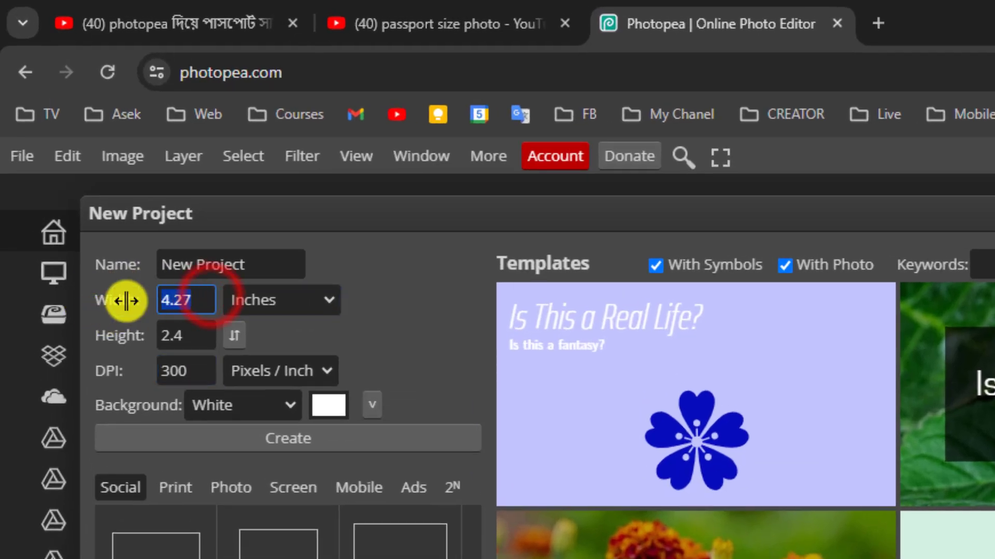
{"action": "type", "text": "1"}
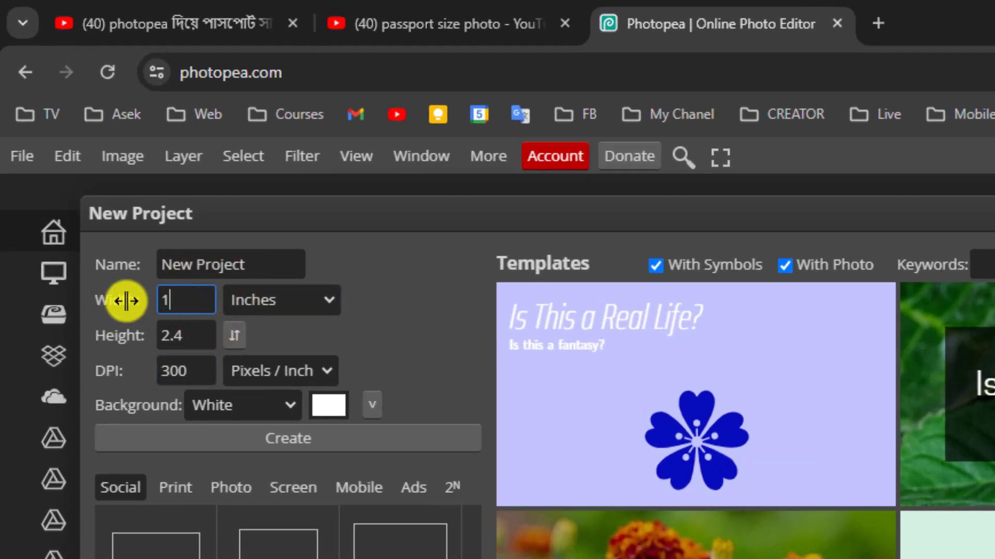
{"action": "type", "text": ".4"}
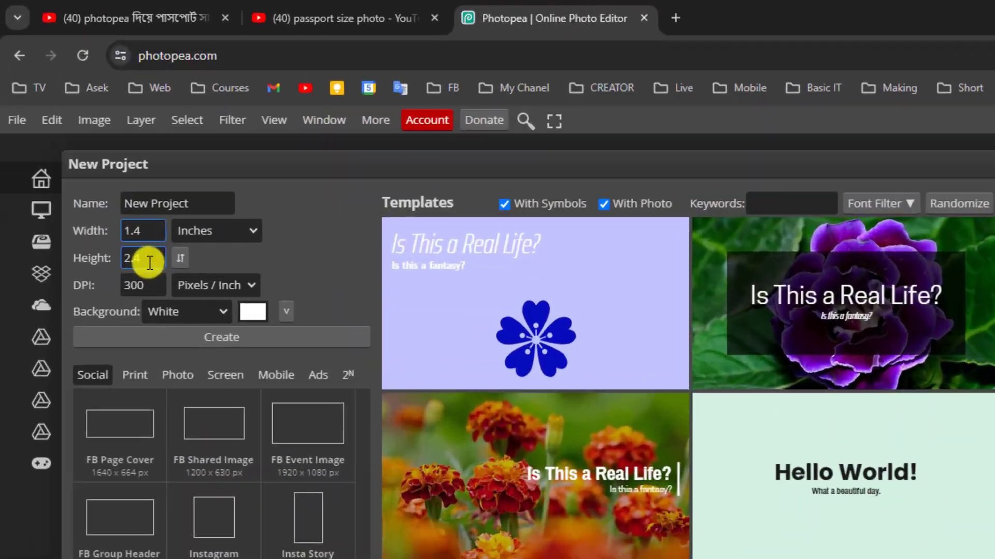
{"action": "left_click_drag", "start_coordinate": [197, 340], "coordinate": [125, 344]}
{"action": "type", "text": "1.8"}
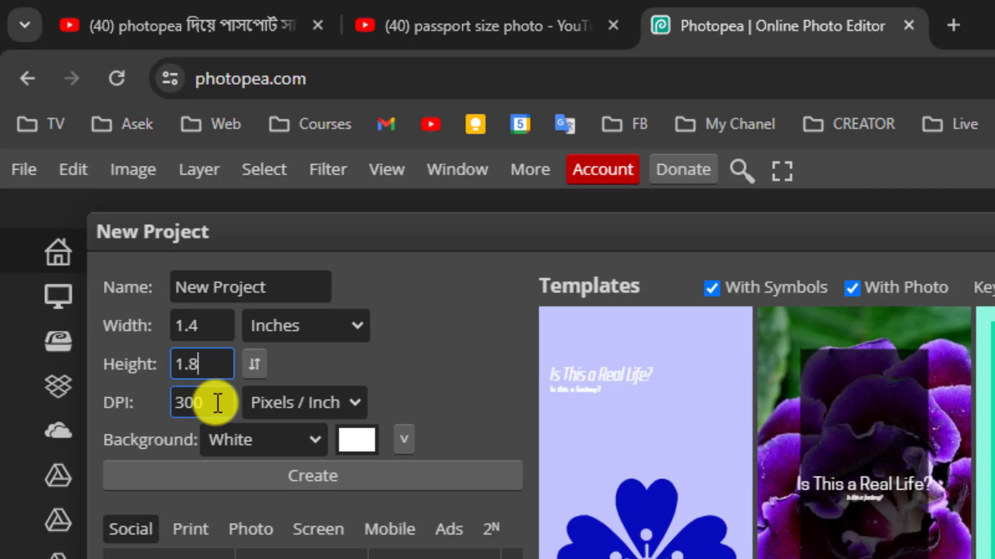
{"action": "left_click", "coordinate": [318, 475]}
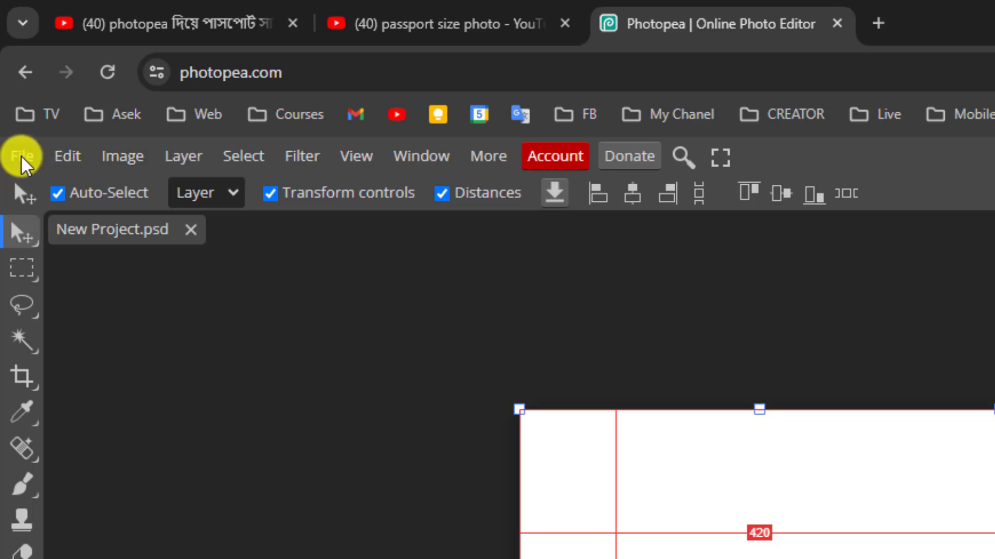
Step: Place IMG_7173.JPG from the Passport Size Photo folder on the Desktop into the project
{"action": "left_click", "coordinate": [20, 156]}
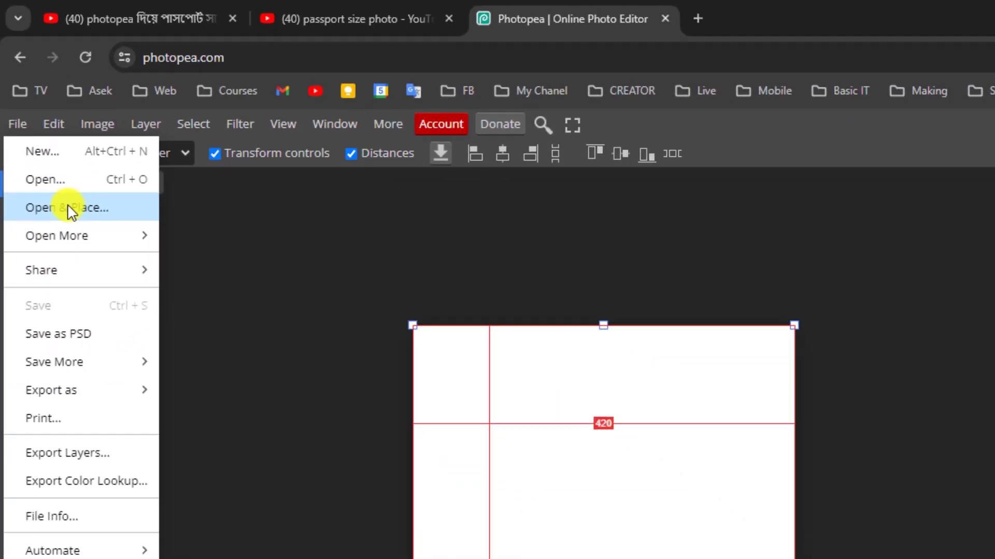
{"action": "left_click", "coordinate": [85, 262]}
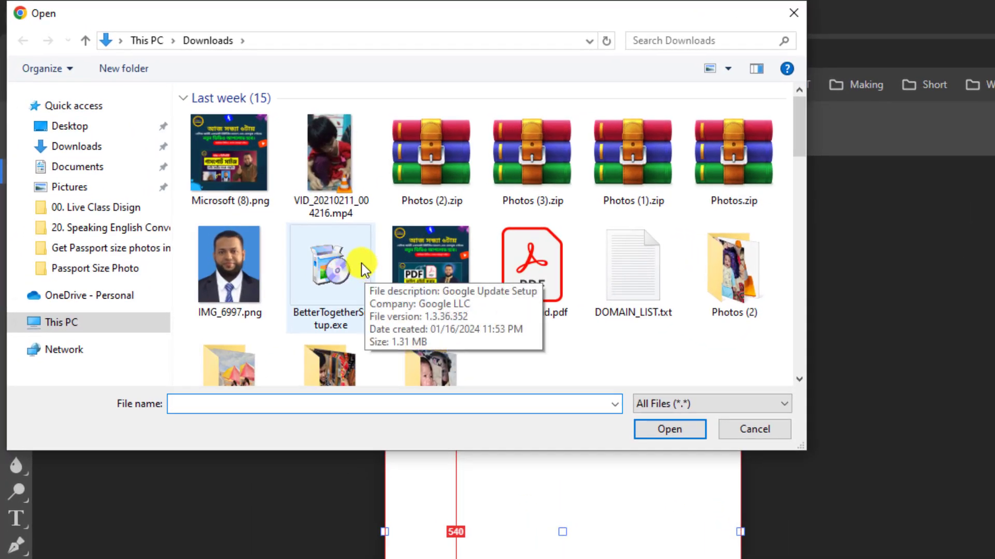
{"action": "left_click", "coordinate": [73, 127]}
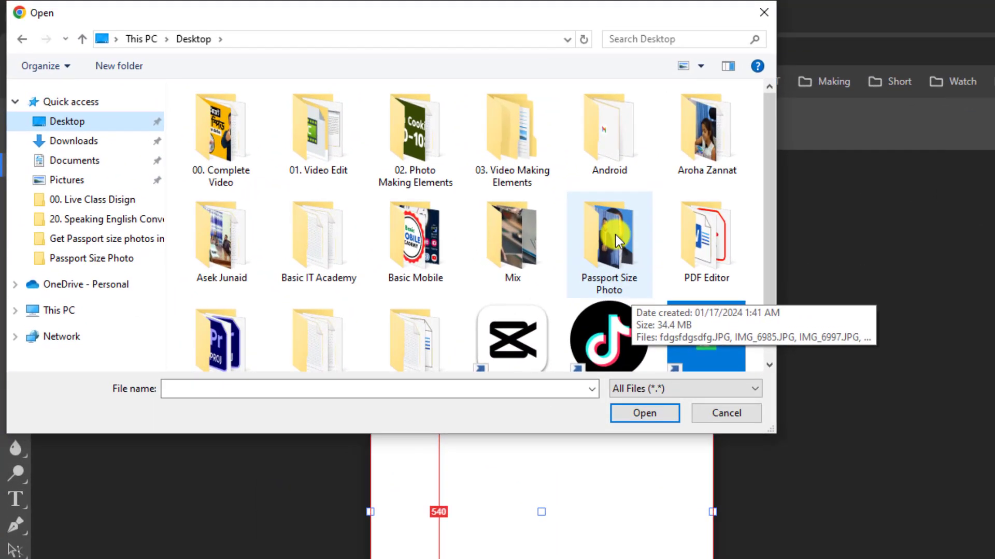
{"action": "double_click", "coordinate": [613, 241]}
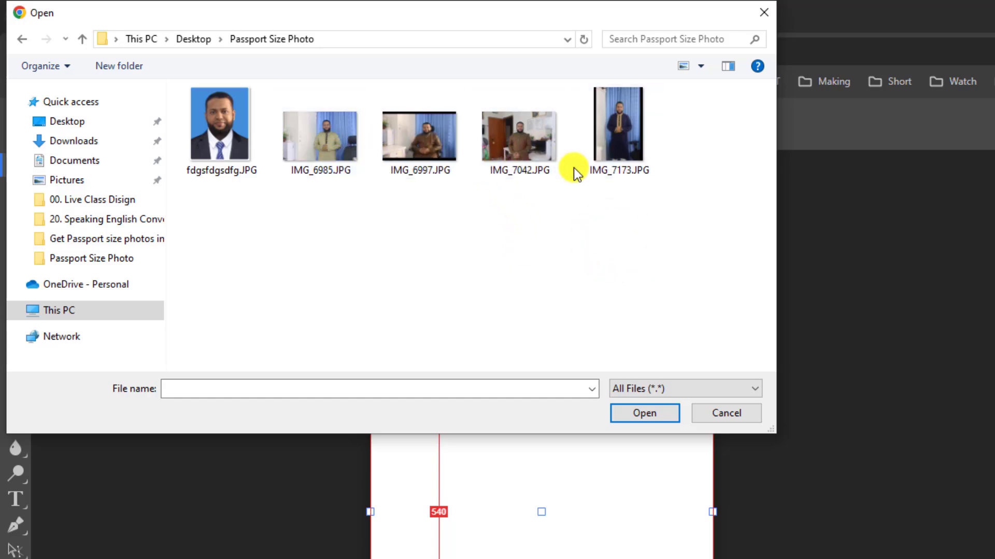
{"action": "left_click", "coordinate": [623, 126]}
{"action": "left_click", "coordinate": [643, 413]}
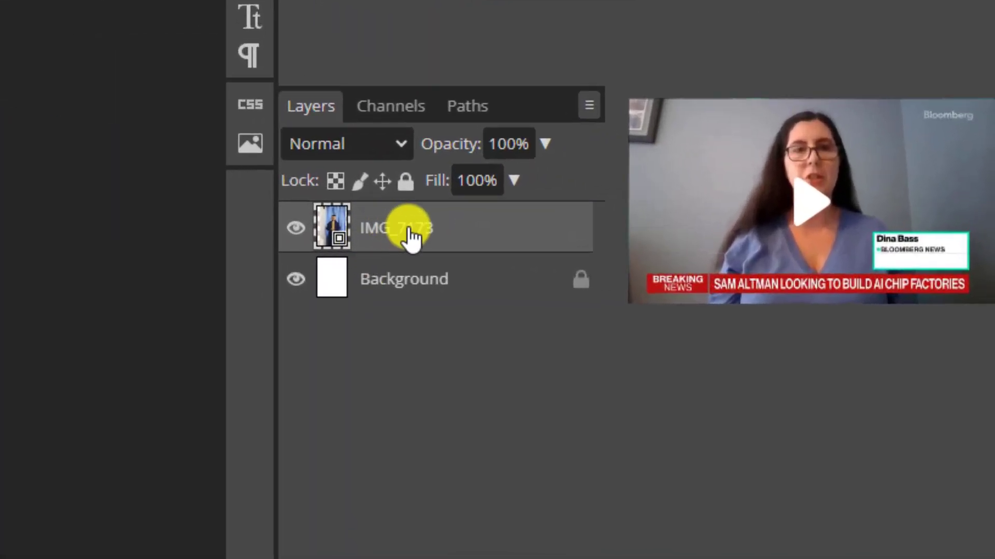
Step: Move the IMG_7173 layer beneath Background, and return it above Background
{"action": "left_click_drag", "start_coordinate": [401, 229], "coordinate": [403, 300]}
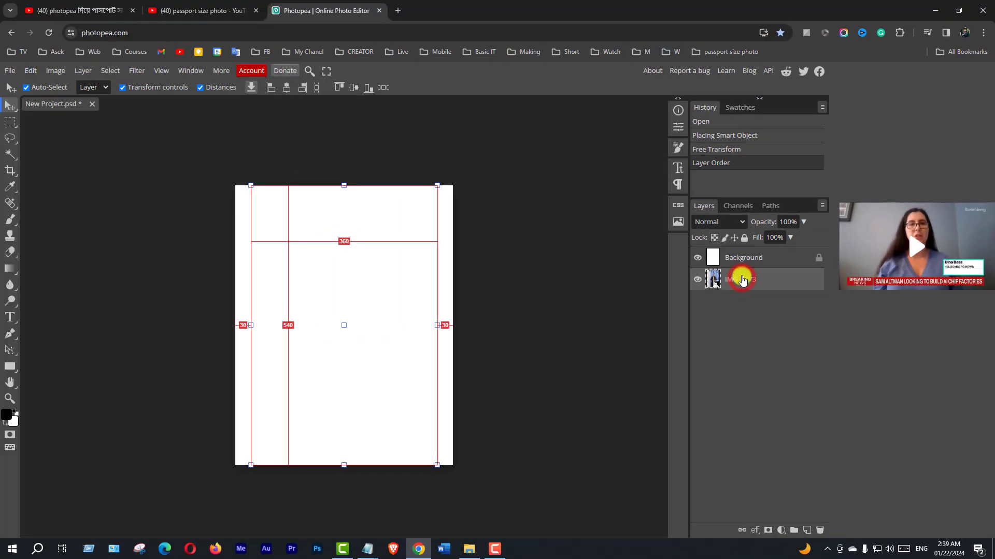
{"action": "left_click_drag", "start_coordinate": [630, 277], "coordinate": [632, 244]}
{"action": "left_click_drag", "start_coordinate": [740, 255], "coordinate": [741, 255]}
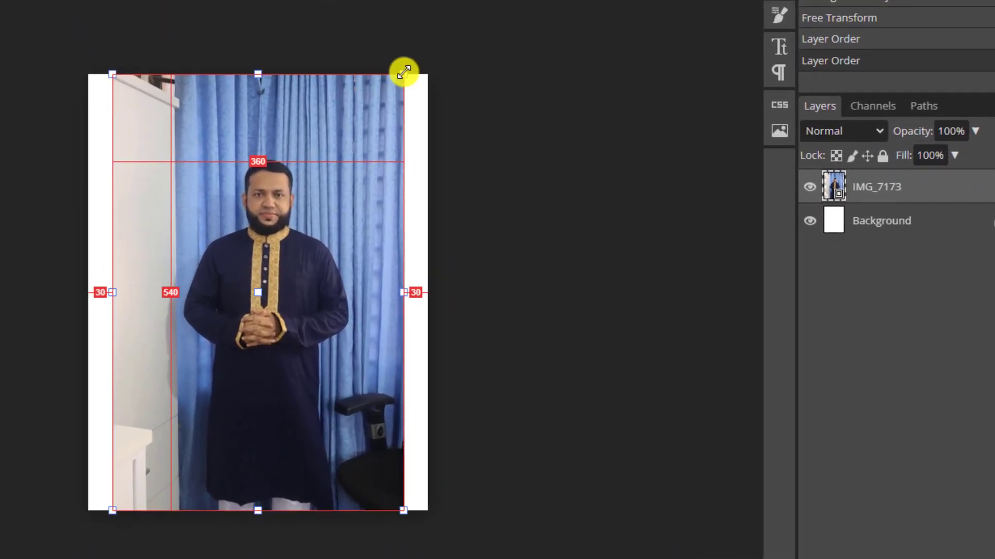
Step: Scale the placed photo up proportionally to about 13.16% so it covers the whole canvas
{"action": "left_click_drag", "start_coordinate": [404, 72], "coordinate": [531, 12]}
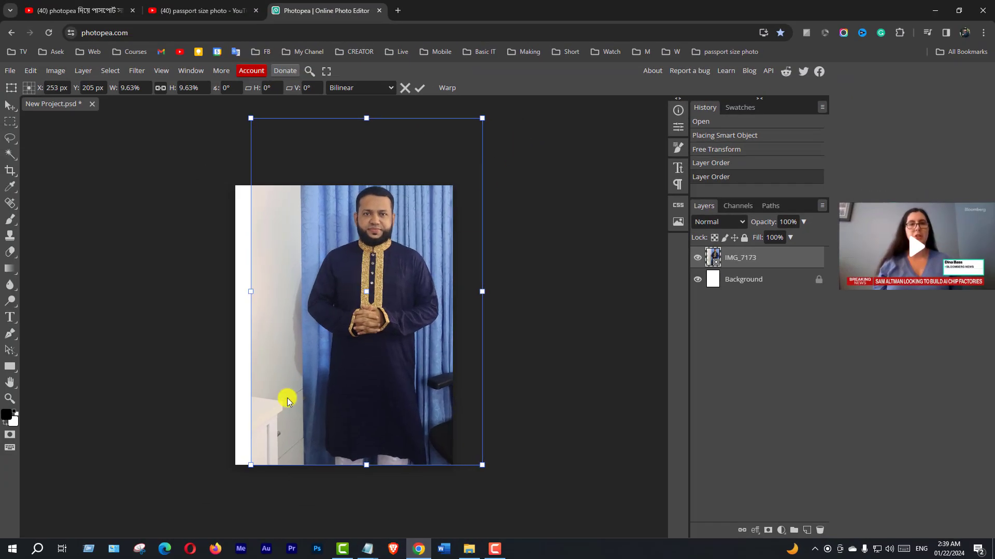
{"action": "left_click_drag", "start_coordinate": [250, 465], "coordinate": [116, 555]}
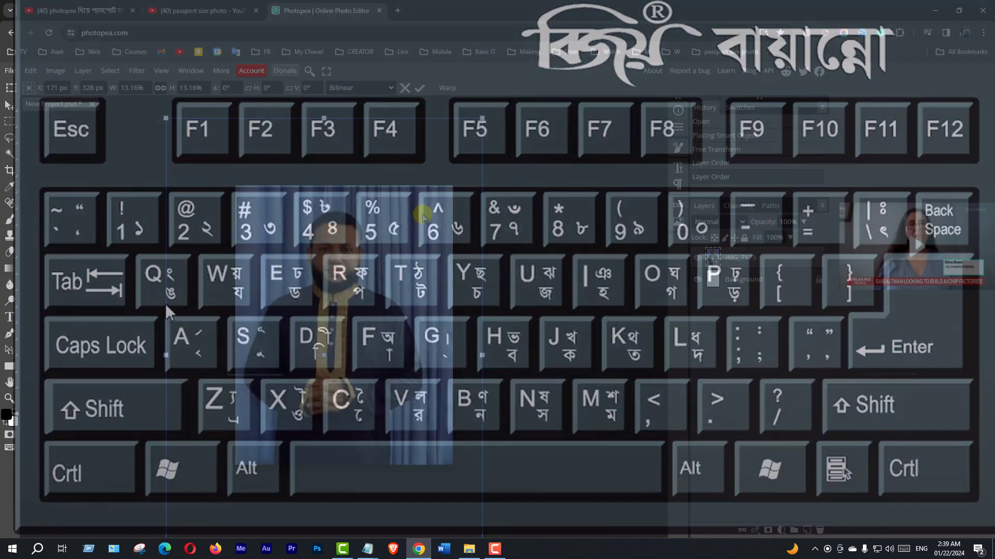
{"action": "key", "text": "ctrl+minus"}
{"action": "key", "text": "ctrl+minus"}
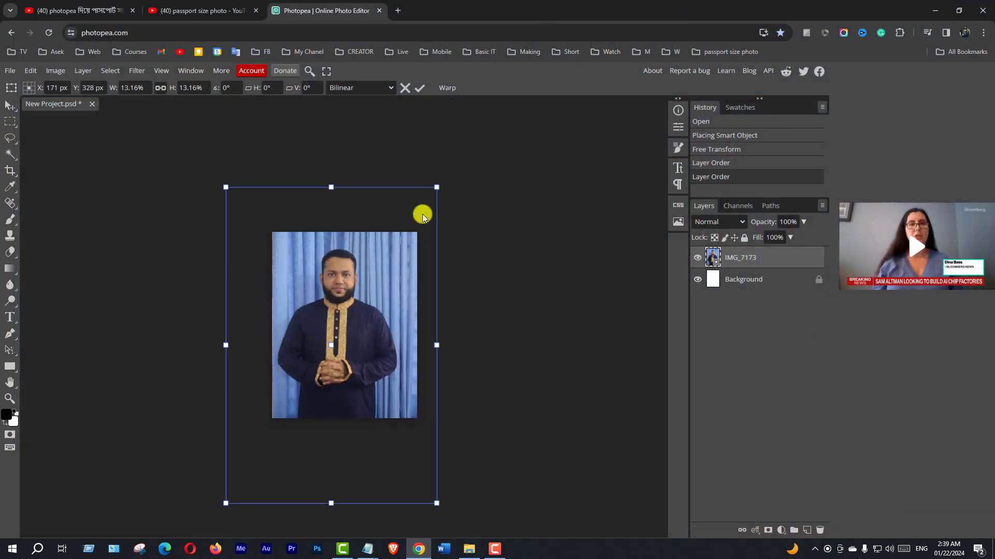
{"action": "key", "text": "ctrl+plus"}
{"action": "key", "text": "ctrl+plus"}
{"action": "key", "text": "ctrl+plus"}
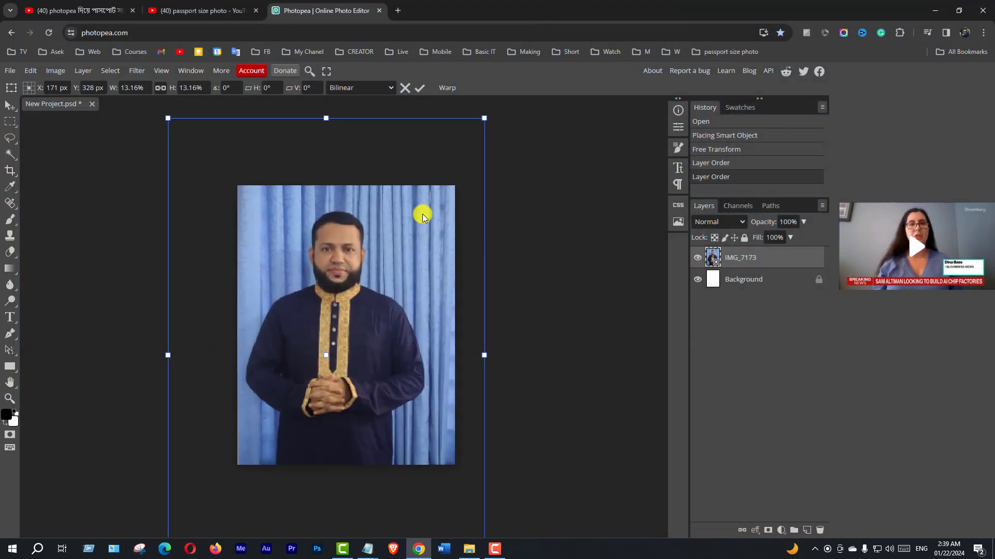
Step: Enlarge the photo to about 21.38% and reposition it so the head and shoulders are centred on the canvas
{"action": "key", "text": "ctrl+minus"}
{"action": "key", "text": "ctrl+minus"}
{"action": "key", "text": "ctrl+minus"}
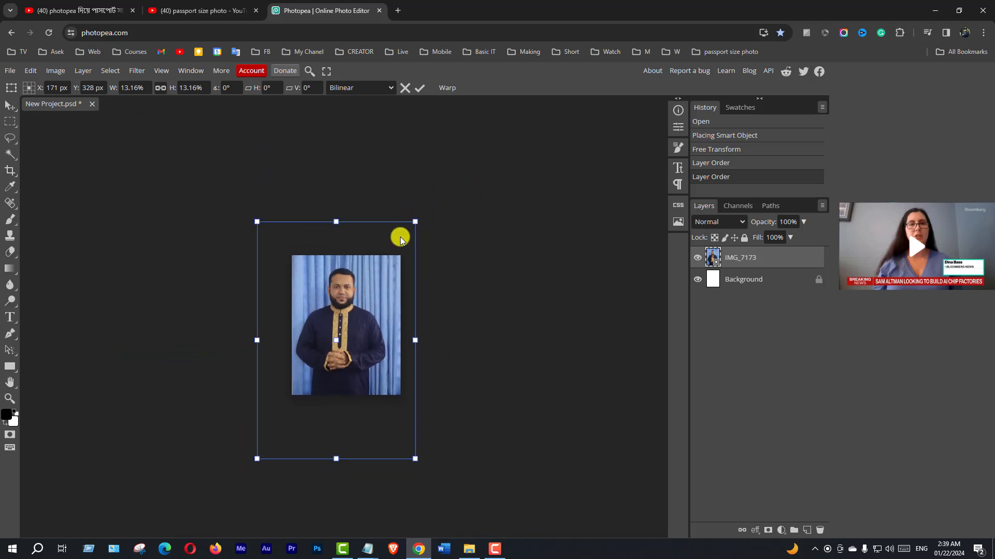
{"action": "left_click_drag", "start_coordinate": [415, 221], "coordinate": [473, 185]}
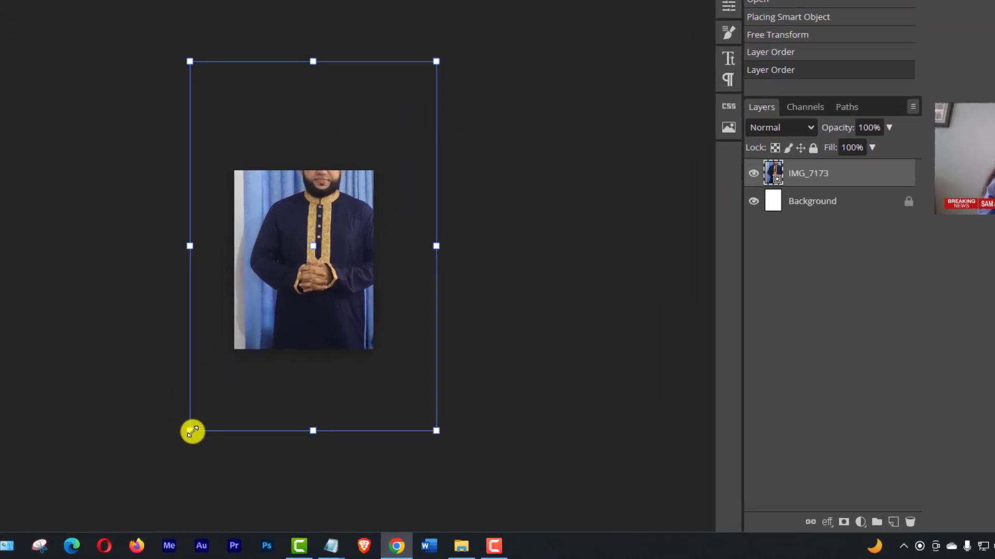
{"action": "left_click_drag", "start_coordinate": [189, 430], "coordinate": [78, 531]}
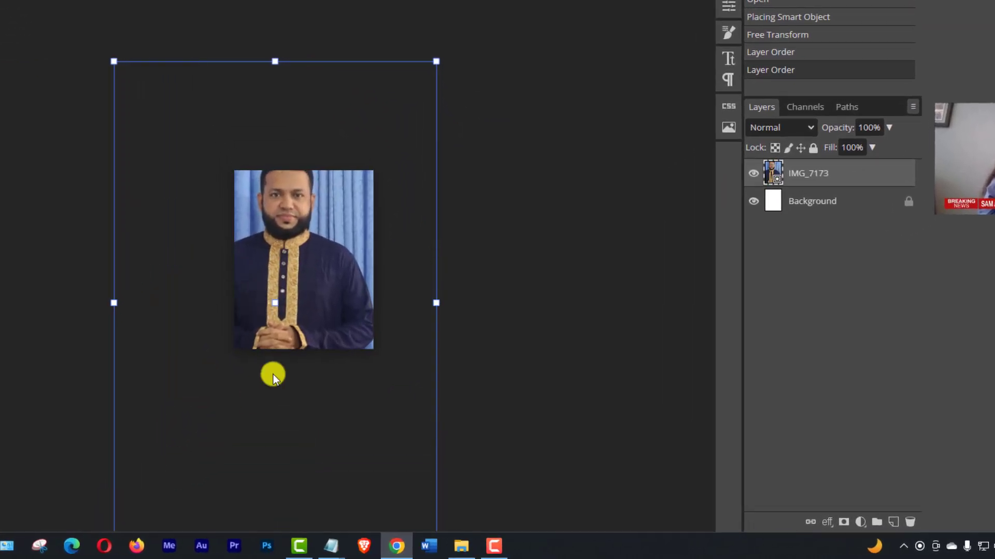
{"action": "left_click_drag", "start_coordinate": [305, 277], "coordinate": [321, 307]}
{"action": "left_click_drag", "start_coordinate": [321, 307], "coordinate": [320, 301]}
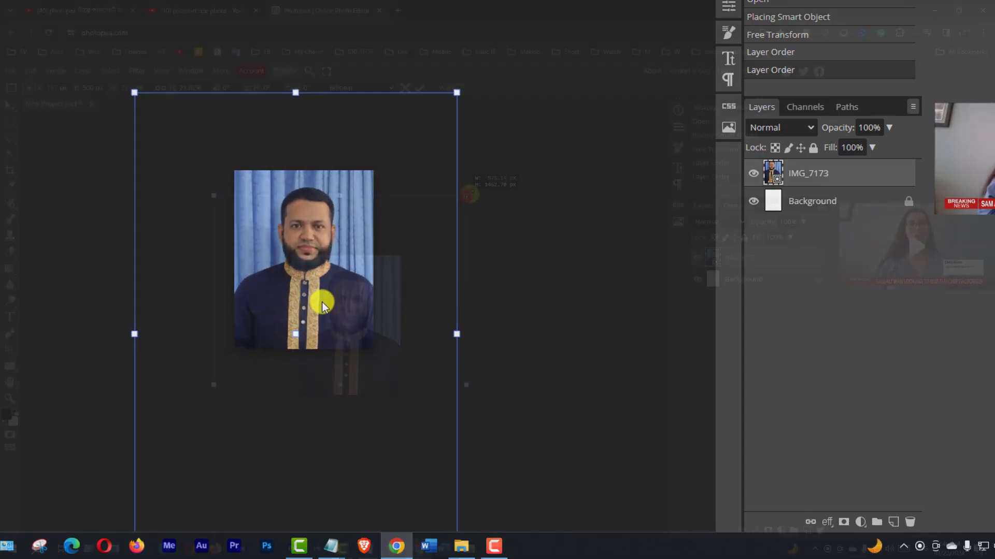
{"action": "left_click_drag", "start_coordinate": [466, 196], "coordinate": [474, 191]}
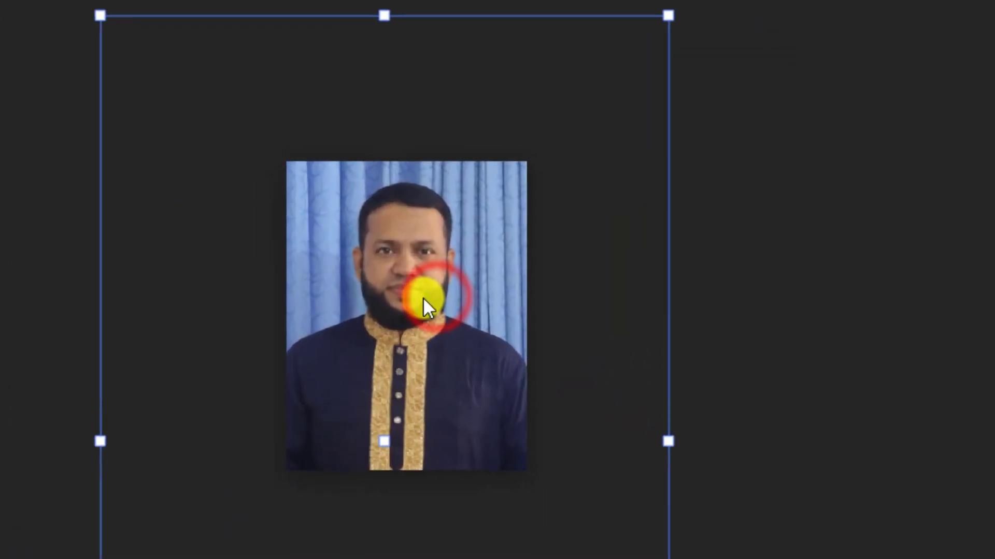
{"action": "left_click_drag", "start_coordinate": [433, 296], "coordinate": [433, 294]}
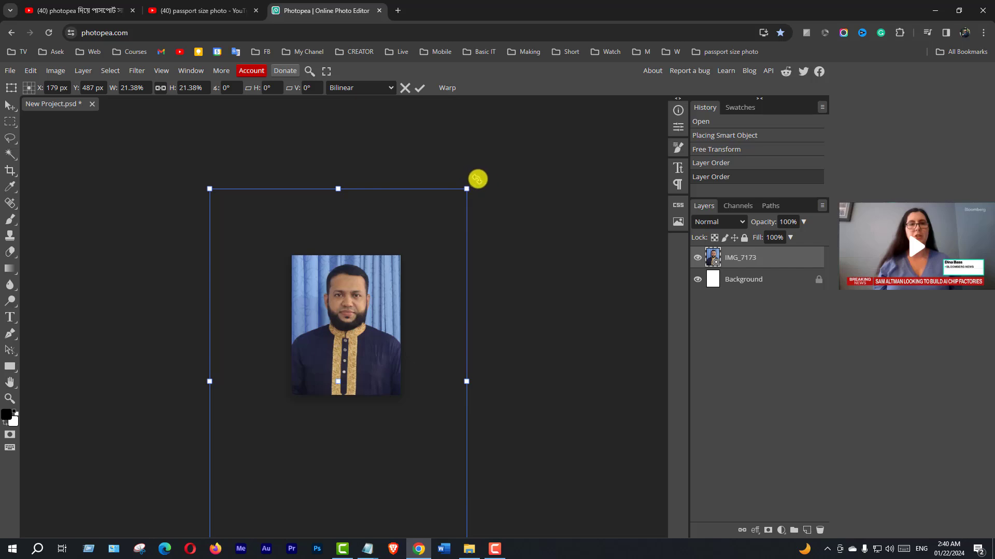
Step: Rotate the photo by about -1.7° to straighten the head, and apply the transform
{"action": "left_click_drag", "start_coordinate": [478, 178], "coordinate": [472, 175]}
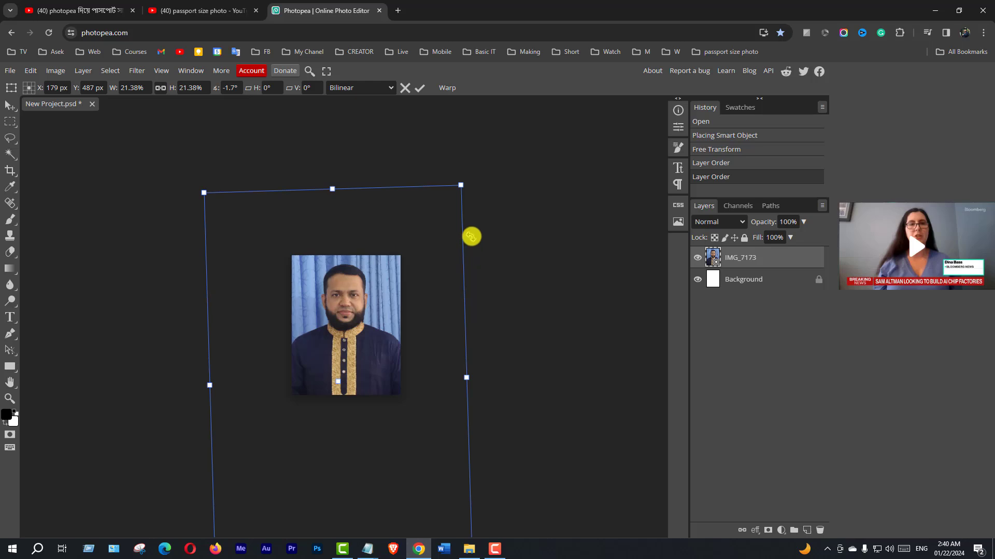
{"action": "key", "text": "ctrl+plus"}
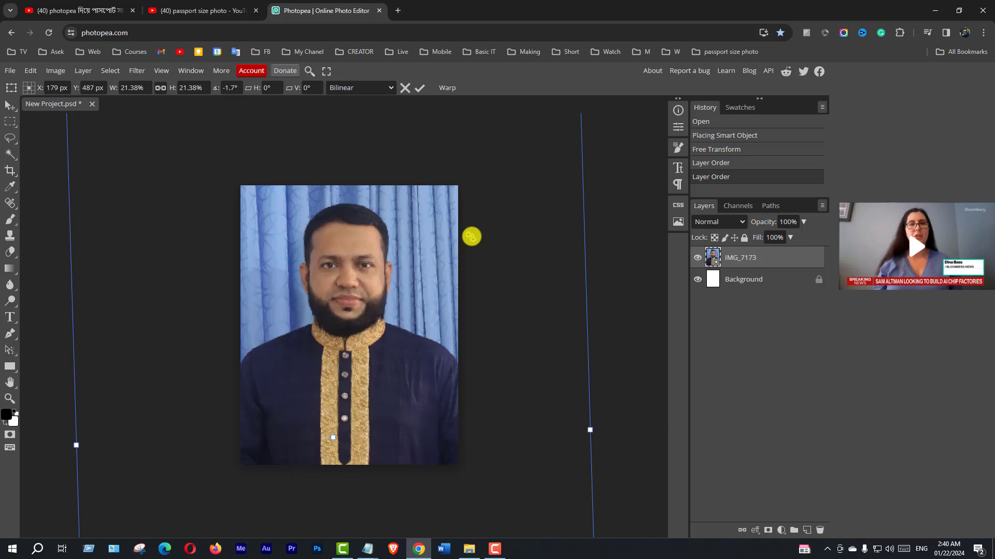
{"action": "key", "text": "Return"}
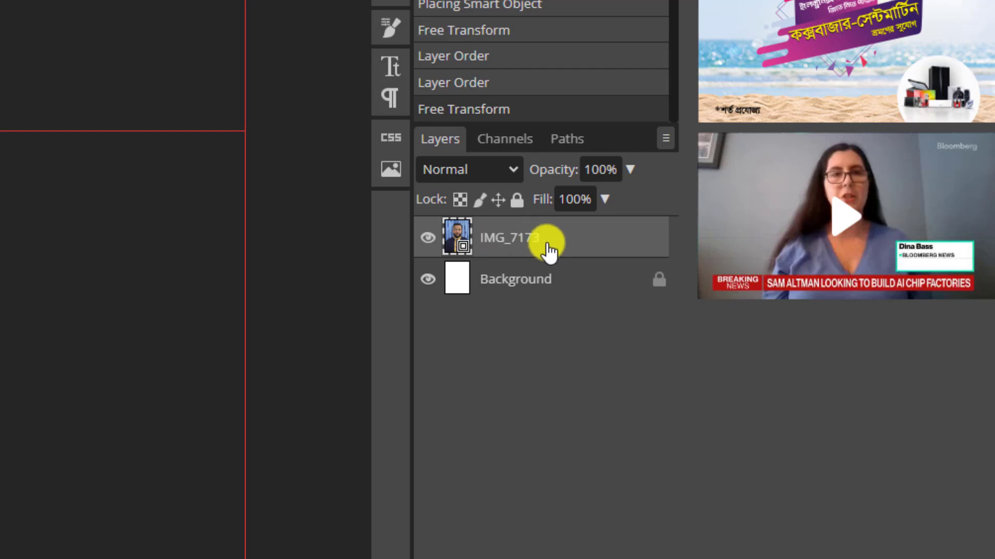
Step: Merge the IMG_7173 layer down into the Background layer
{"action": "left_click", "coordinate": [524, 232]}
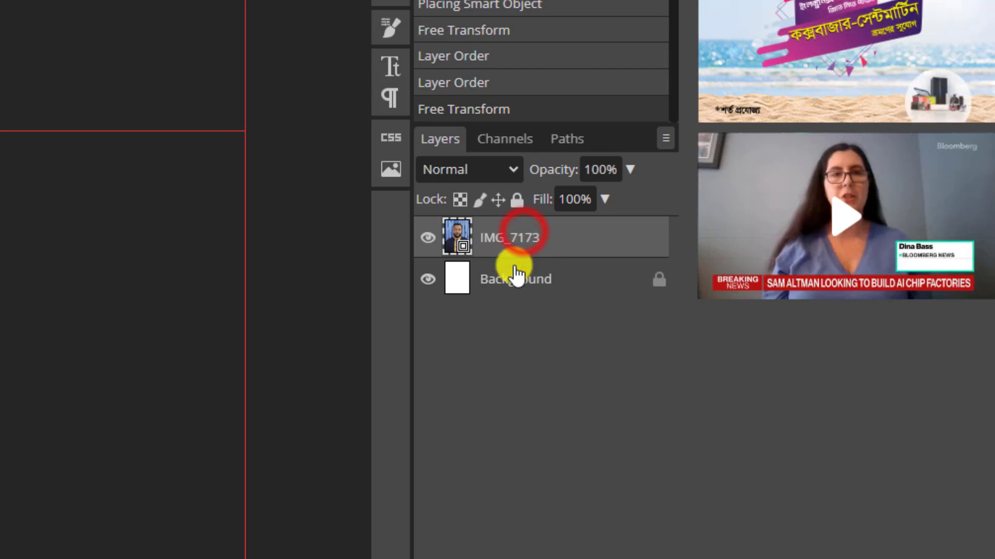
{"action": "left_click", "coordinate": [513, 282]}
{"action": "left_click", "coordinate": [527, 236]}
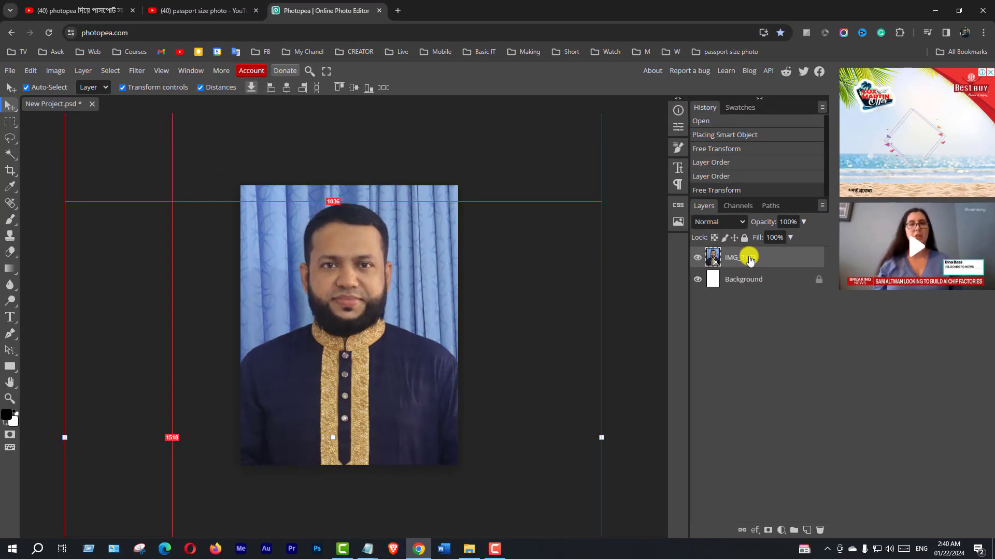
{"action": "key", "text": "ctrl+e"}
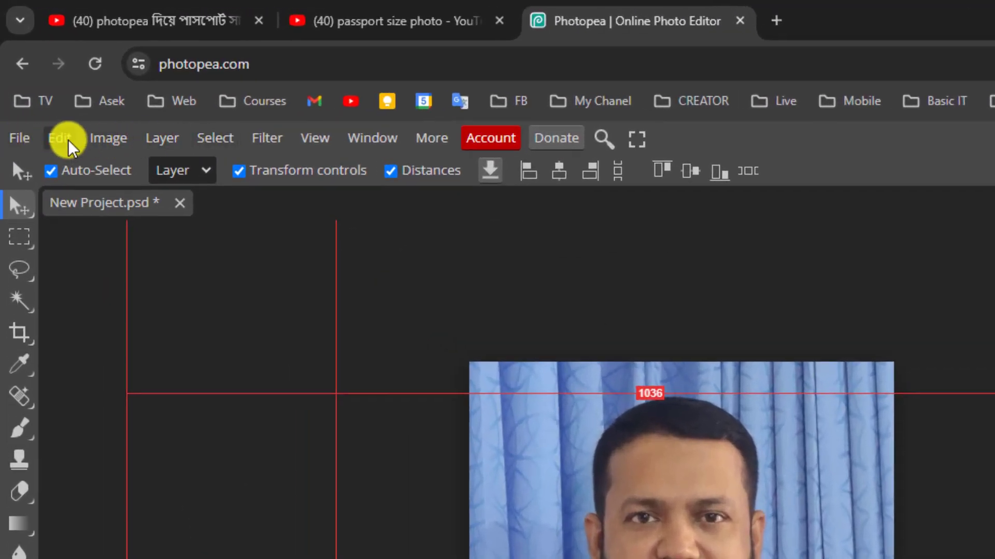
Step: Run Remove BG on the portrait layer, repeating it to mask out the entire curtain background
{"action": "left_click", "coordinate": [220, 139]}
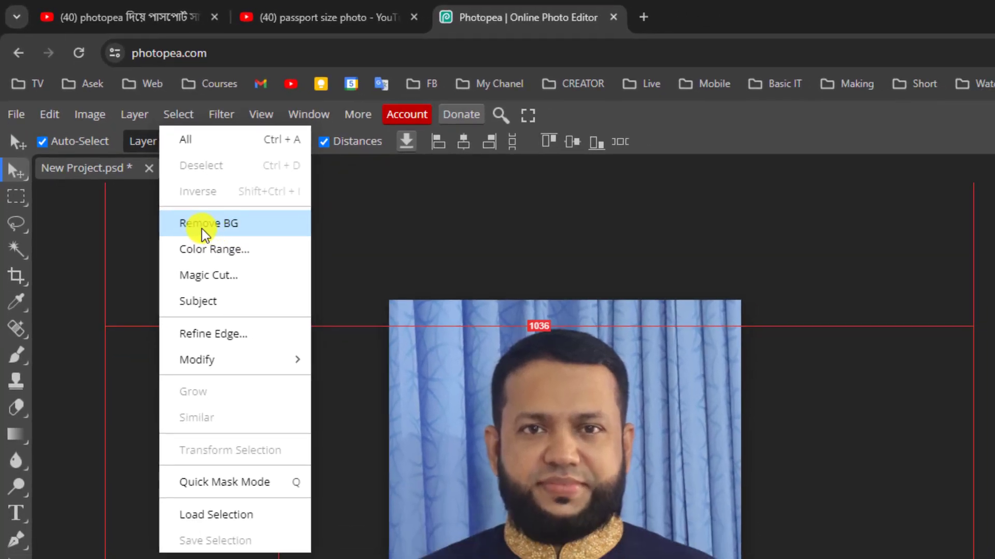
{"action": "left_click", "coordinate": [214, 227]}
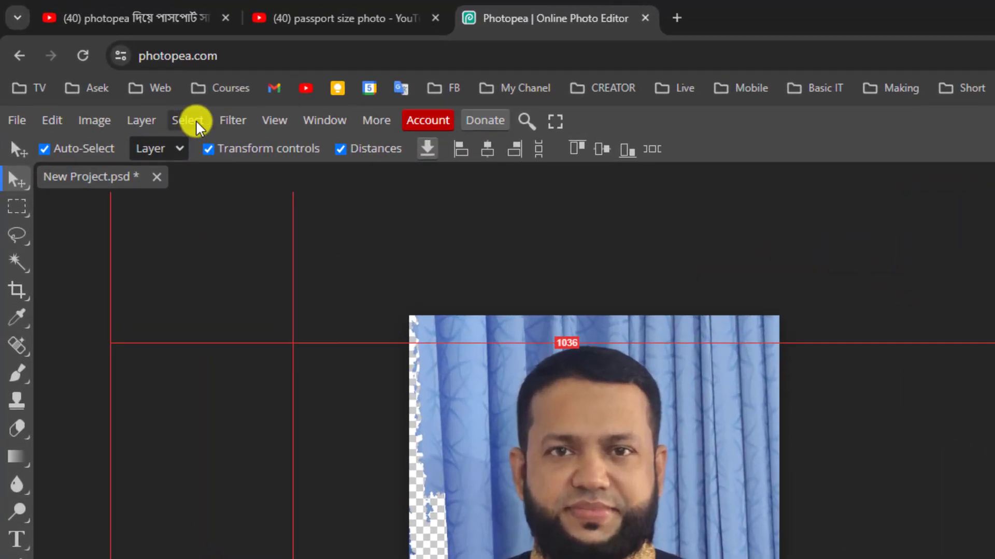
{"action": "left_click", "coordinate": [189, 121]}
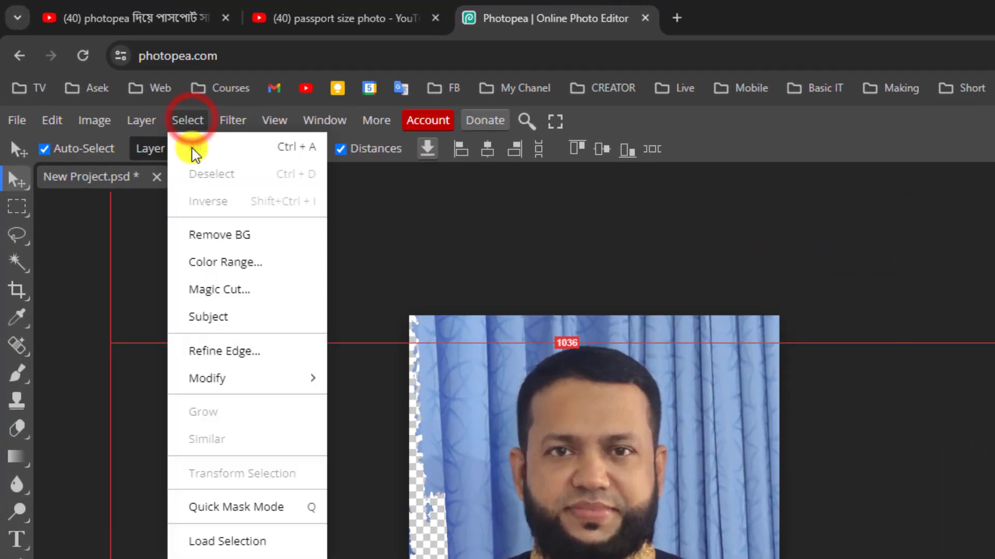
{"action": "left_click", "coordinate": [217, 243]}
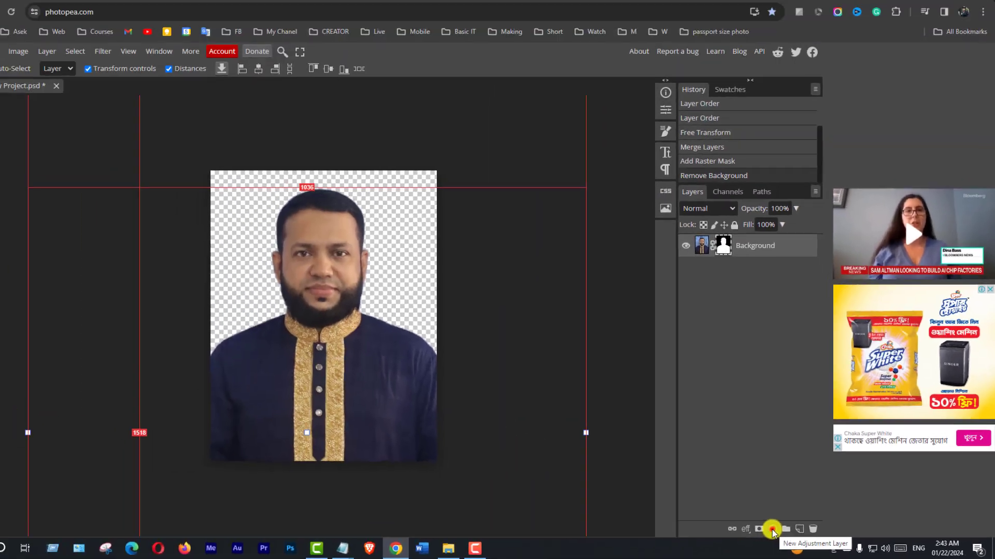
Step: Add a Color Fill layer in blue with hex value 116fc6
{"action": "left_click", "coordinate": [543, 498]}
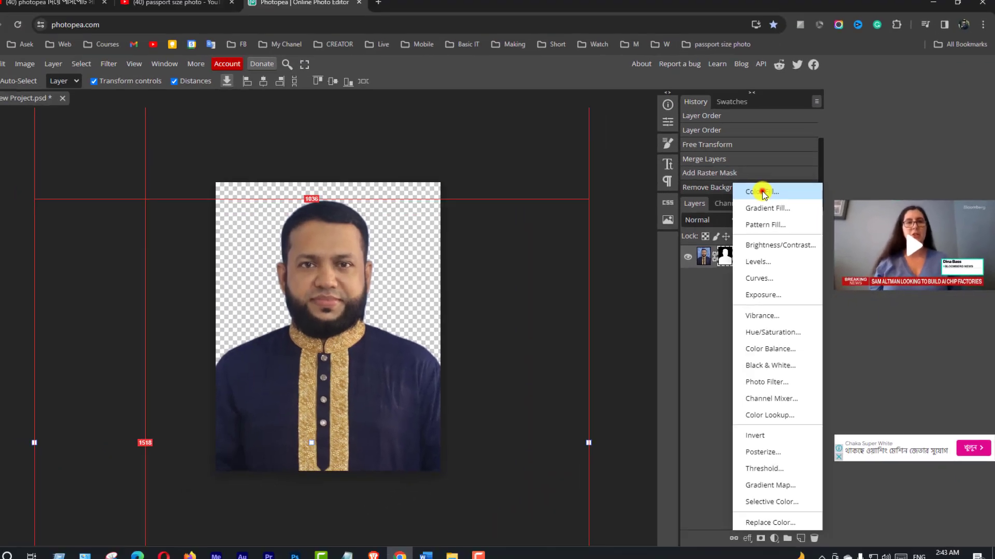
{"action": "left_click", "coordinate": [560, 116]}
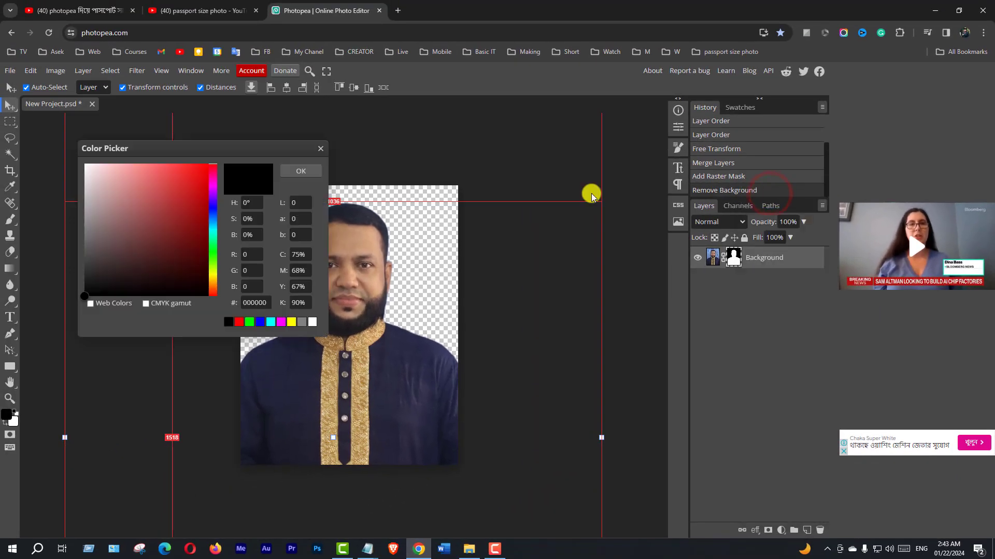
{"action": "mouse_move", "coordinate": [201, 145]}
{"action": "left_mouse_down"}
{"action": "mouse_move", "coordinate": [200, 127]}
{"action": "mouse_move", "coordinate": [202, 145]}
{"action": "left_mouse_up"}
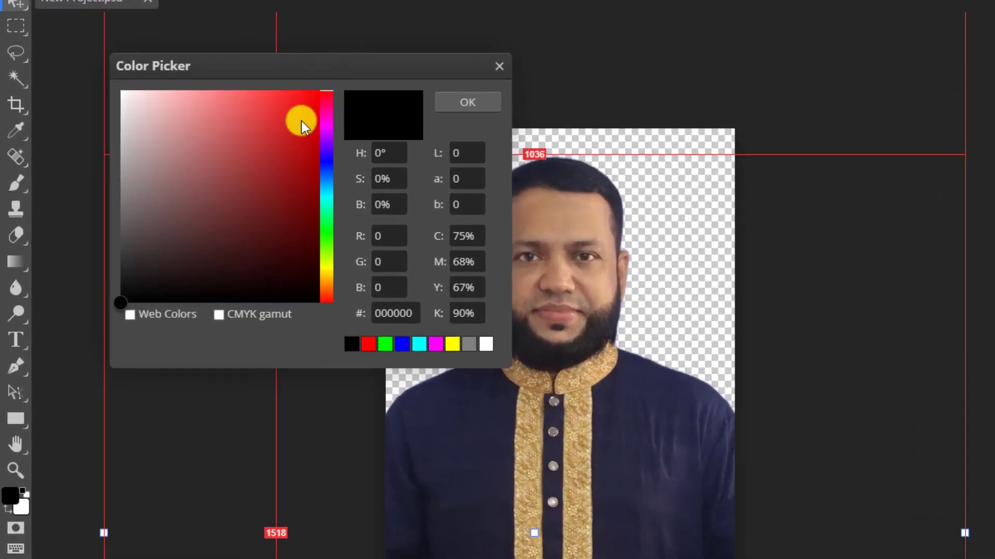
{"action": "left_click", "coordinate": [302, 121]}
{"action": "left_click", "coordinate": [279, 177]}
{"action": "left_click", "coordinate": [240, 168]}
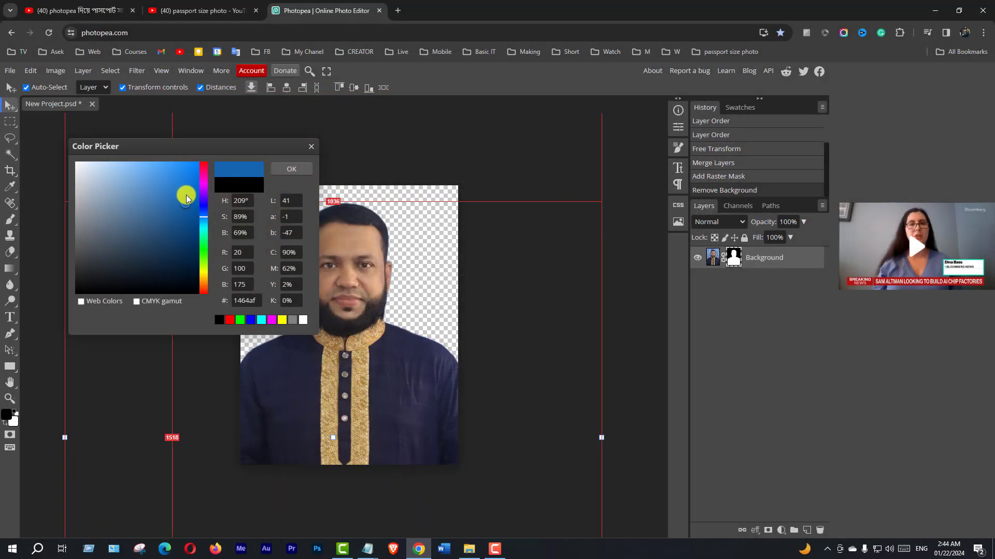
{"action": "left_click", "coordinate": [186, 196]}
{"action": "mouse_move", "coordinate": [186, 201]}
{"action": "left_mouse_down"}
{"action": "mouse_move", "coordinate": [180, 208]}
{"action": "mouse_move", "coordinate": [184, 198]}
{"action": "left_mouse_up"}
{"action": "left_click", "coordinate": [186, 205]}
{"action": "left_click_drag", "start_coordinate": [181, 196], "coordinate": [189, 194]}
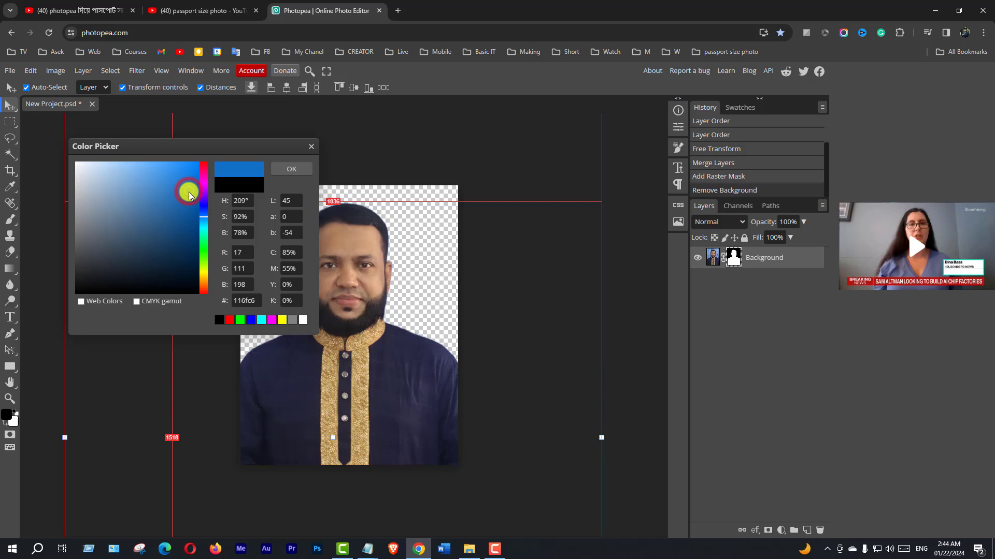
{"action": "left_click", "coordinate": [289, 171]}
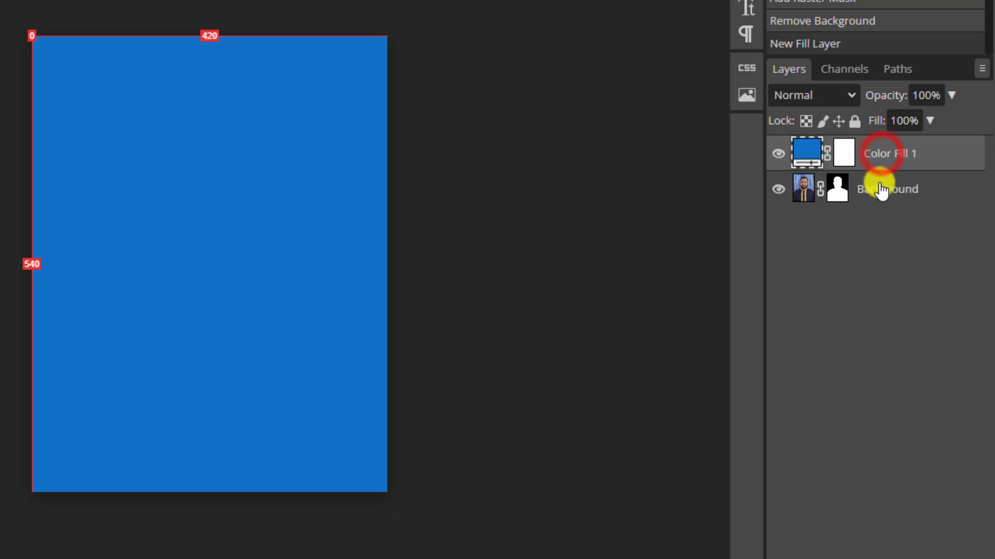
Step: Move the Background layer with the portrait above the Color Fill 1 layer, and deselect it
{"action": "left_click", "coordinate": [879, 187]}
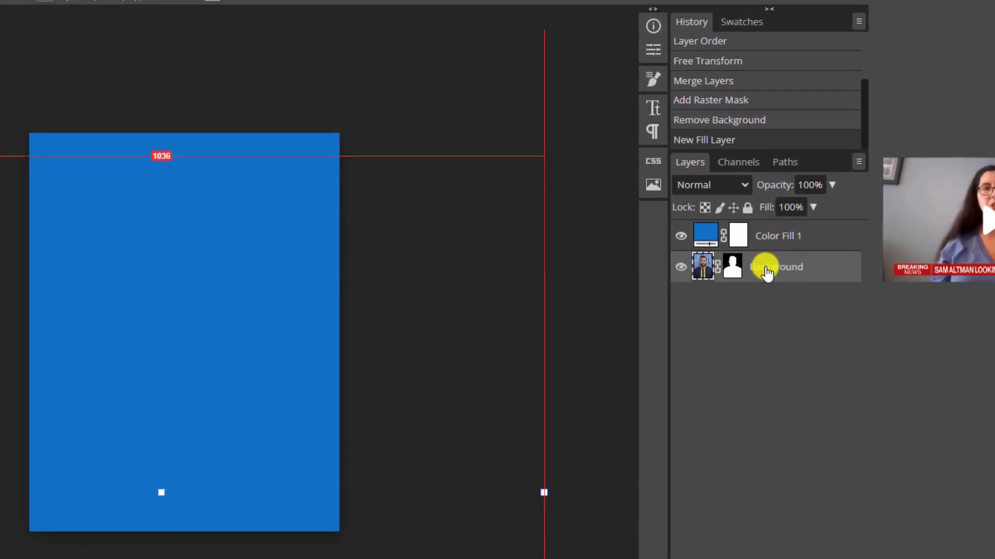
{"action": "left_click_drag", "start_coordinate": [773, 273], "coordinate": [772, 229]}
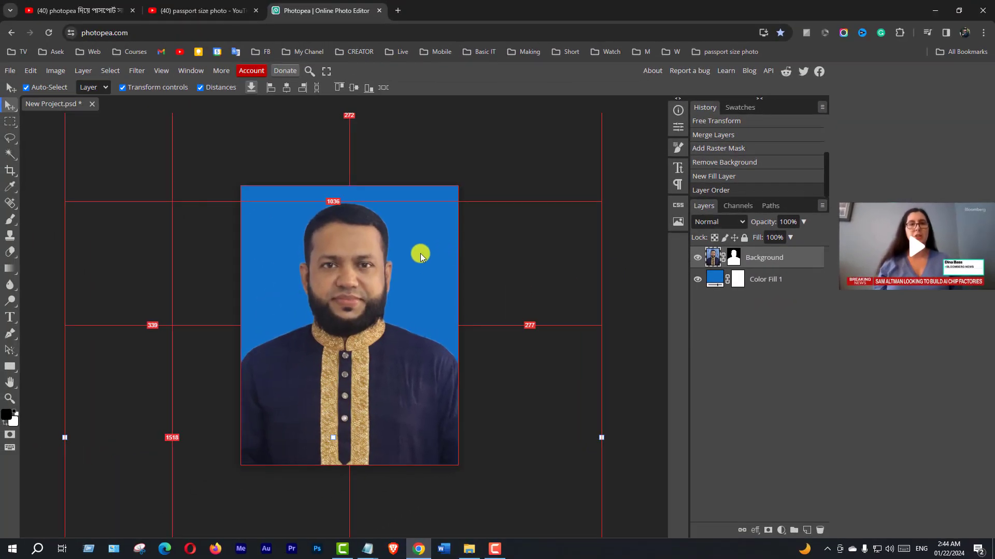
{"action": "left_click", "coordinate": [538, 263]}
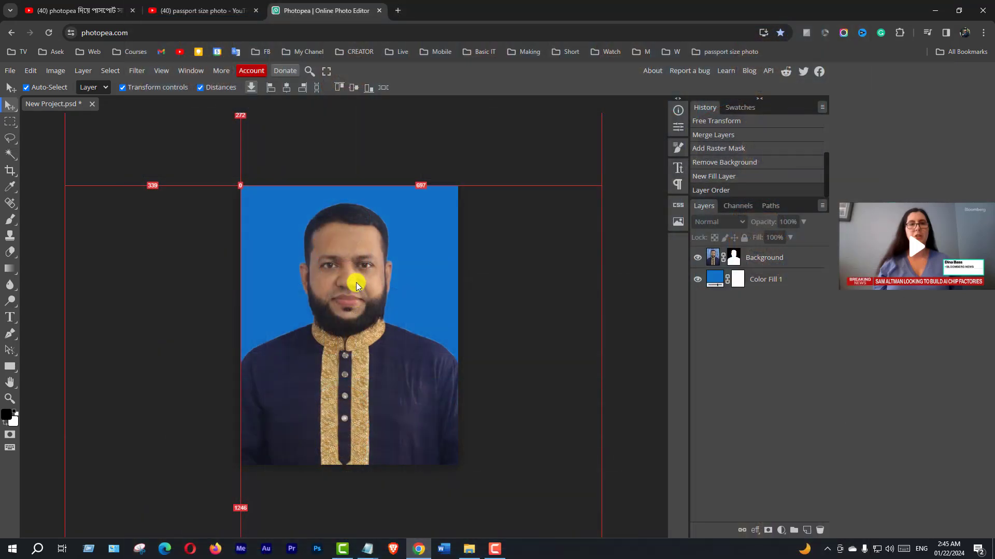
Step: Apply Brightness/Contrast to the portrait's Background layer with brightness 25 and contrast 13
{"action": "left_click", "coordinate": [356, 285]}
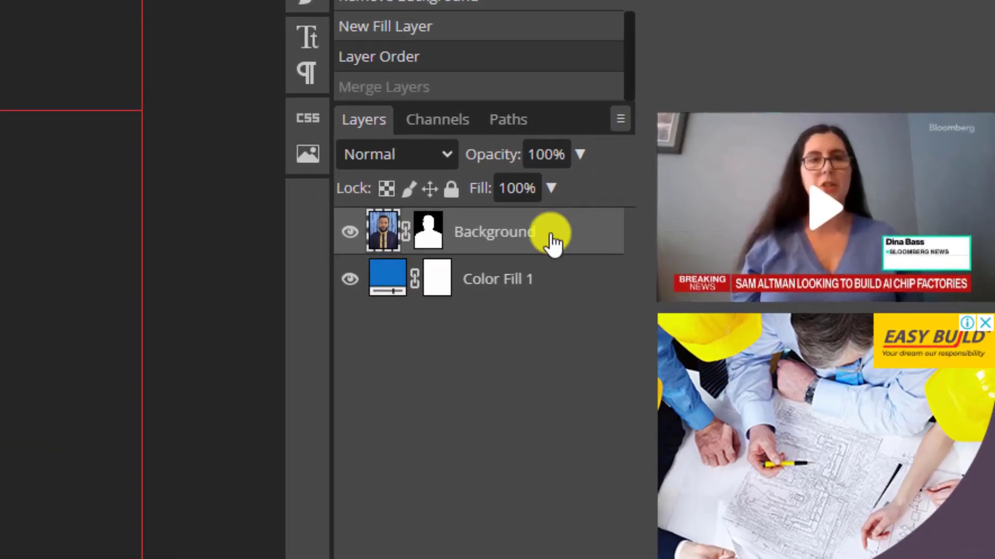
{"action": "left_click", "coordinate": [489, 287]}
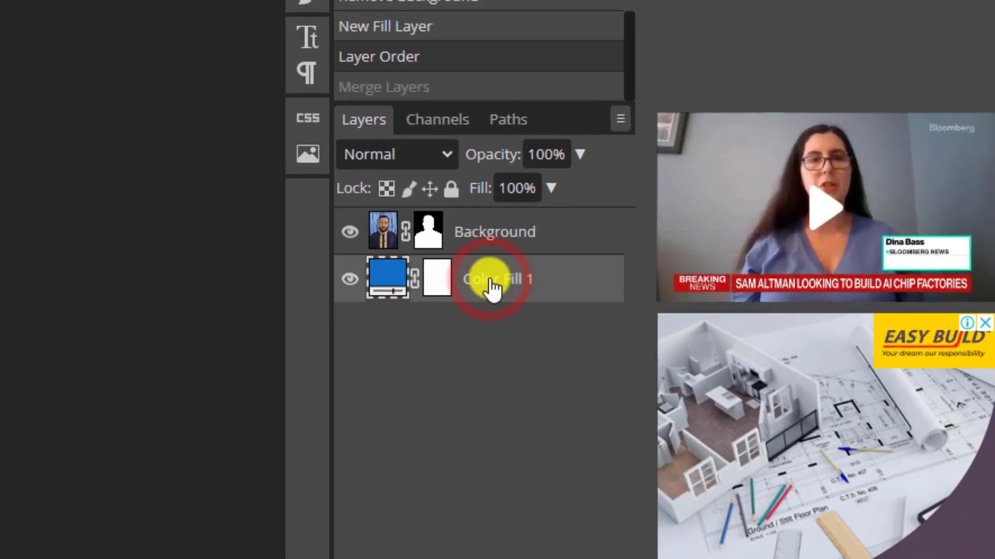
{"action": "left_click", "coordinate": [485, 236]}
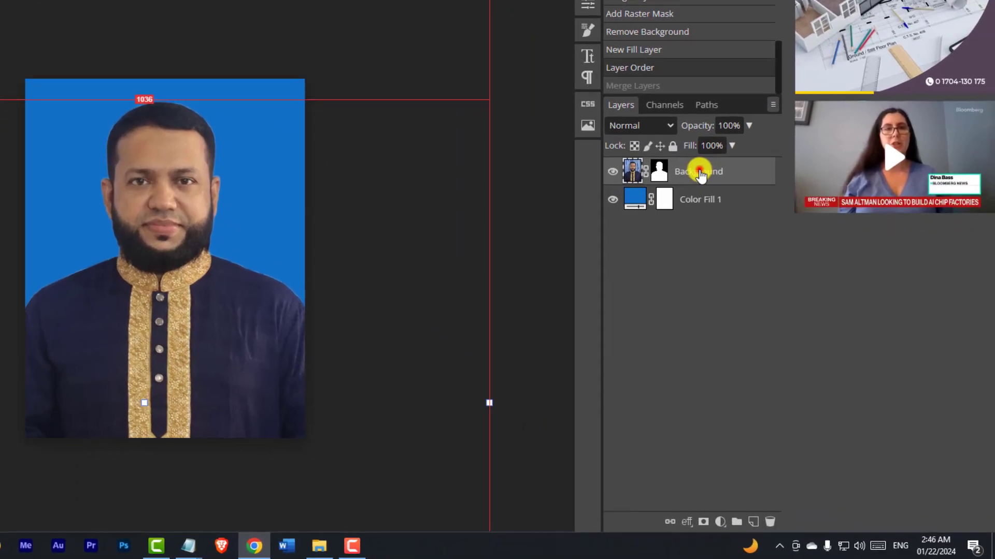
{"action": "left_click", "coordinate": [764, 258]}
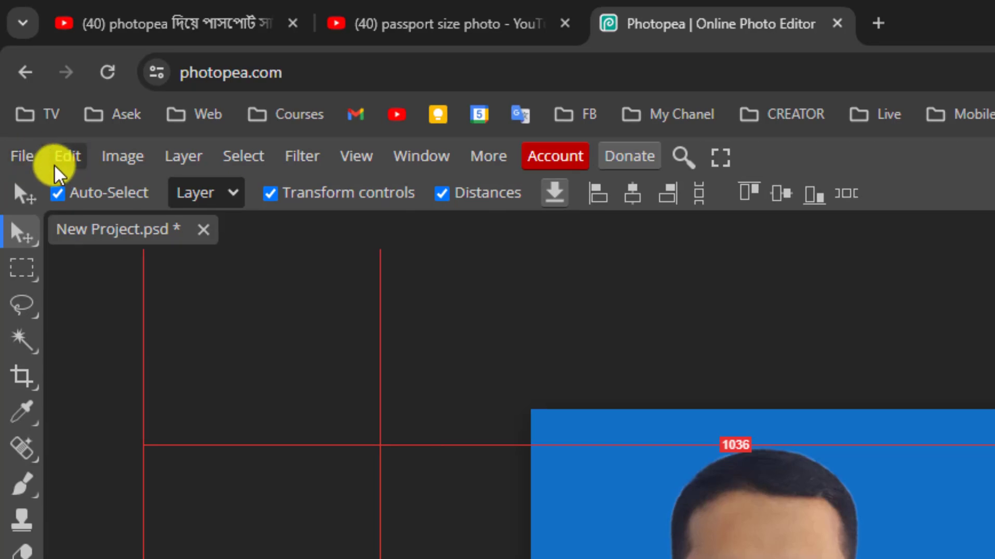
{"action": "left_click", "coordinate": [121, 158]}
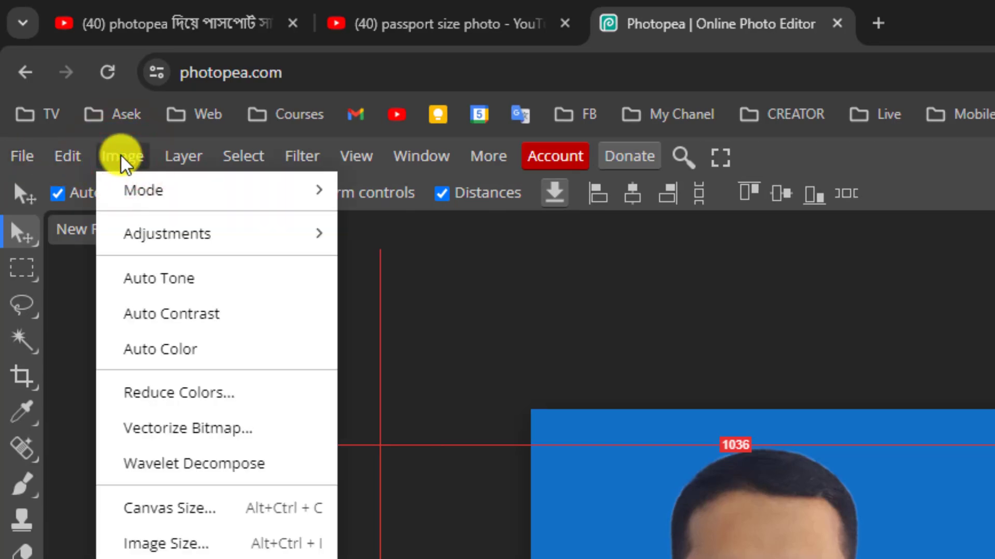
{"action": "mouse_move", "coordinate": [214, 241]}
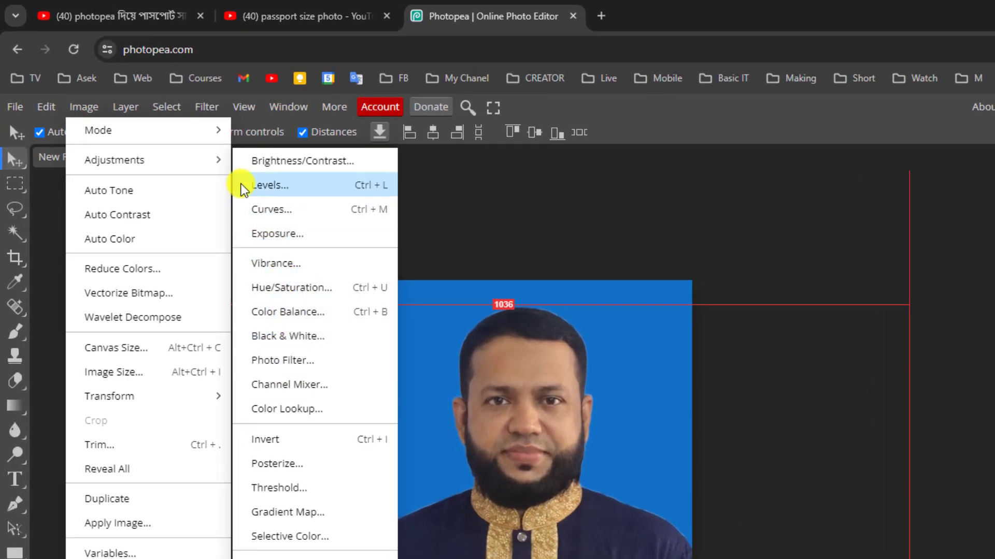
{"action": "left_click", "coordinate": [276, 163]}
{"action": "left_click_drag", "start_coordinate": [271, 219], "coordinate": [617, 215]}
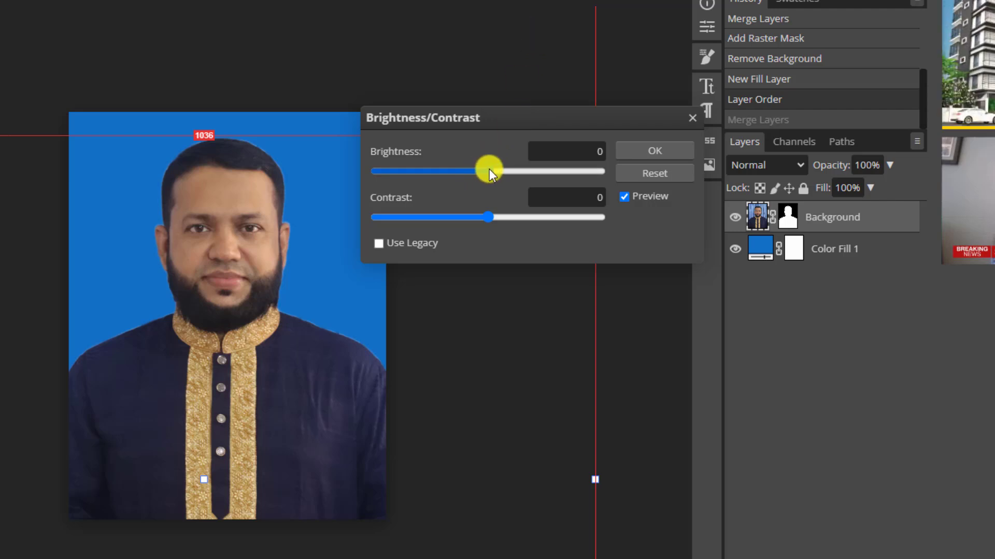
{"action": "mouse_move", "coordinate": [489, 169]}
{"action": "left_mouse_down"}
{"action": "mouse_move", "coordinate": [502, 170]}
{"action": "mouse_move", "coordinate": [480, 172]}
{"action": "mouse_move", "coordinate": [508, 172]}
{"action": "left_mouse_up"}
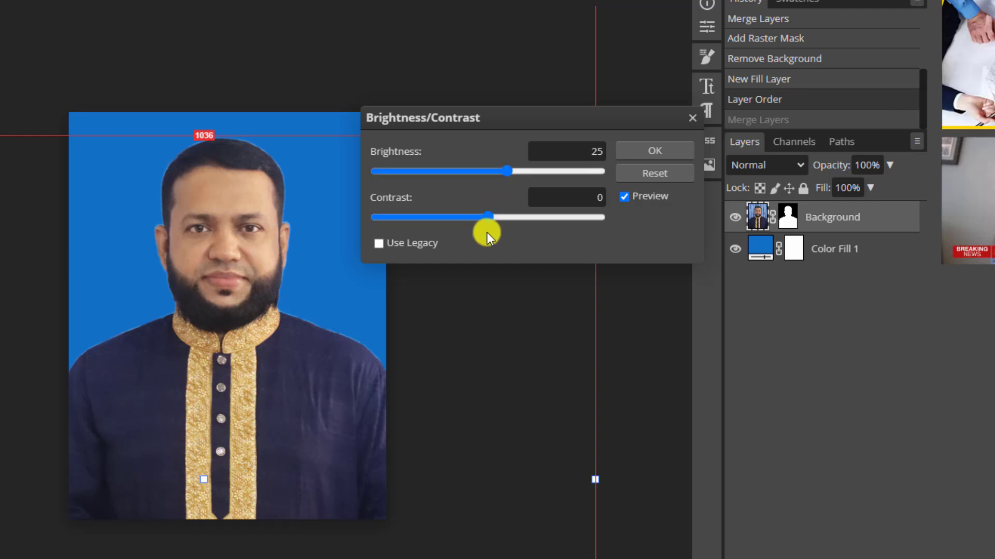
{"action": "left_click_drag", "start_coordinate": [488, 217], "coordinate": [503, 216]}
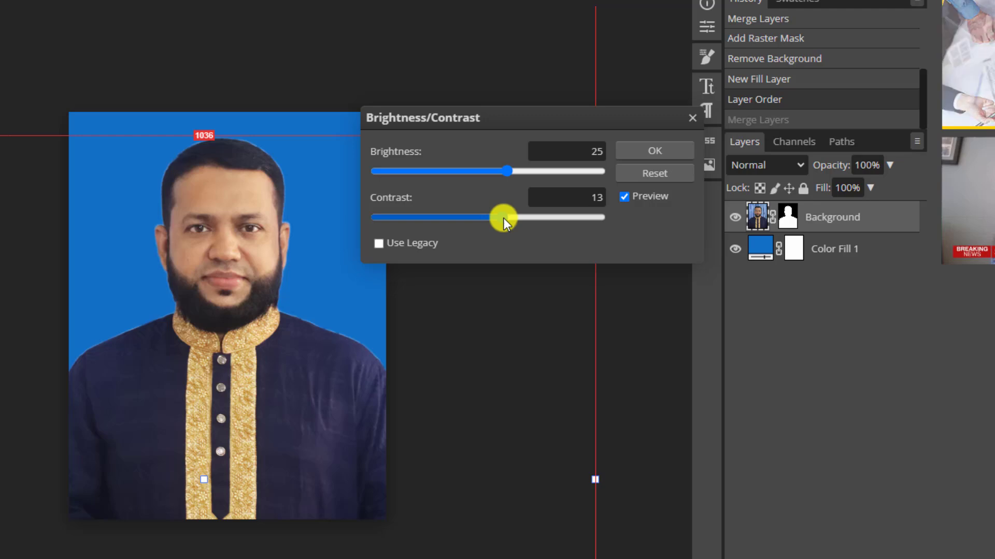
{"action": "left_click", "coordinate": [651, 150]}
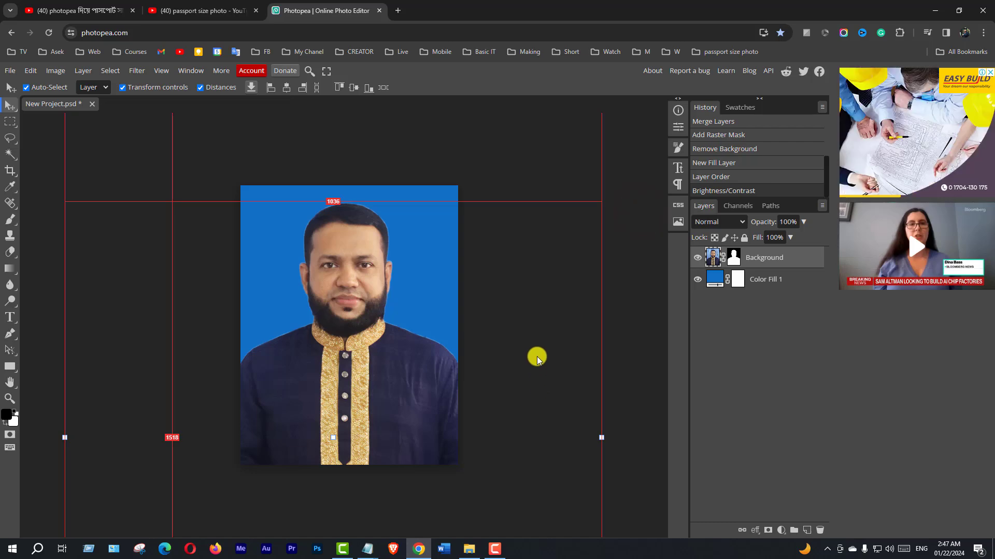
{"action": "key", "text": "ctrl+plus"}
{"action": "key", "text": "ctrl+minus"}
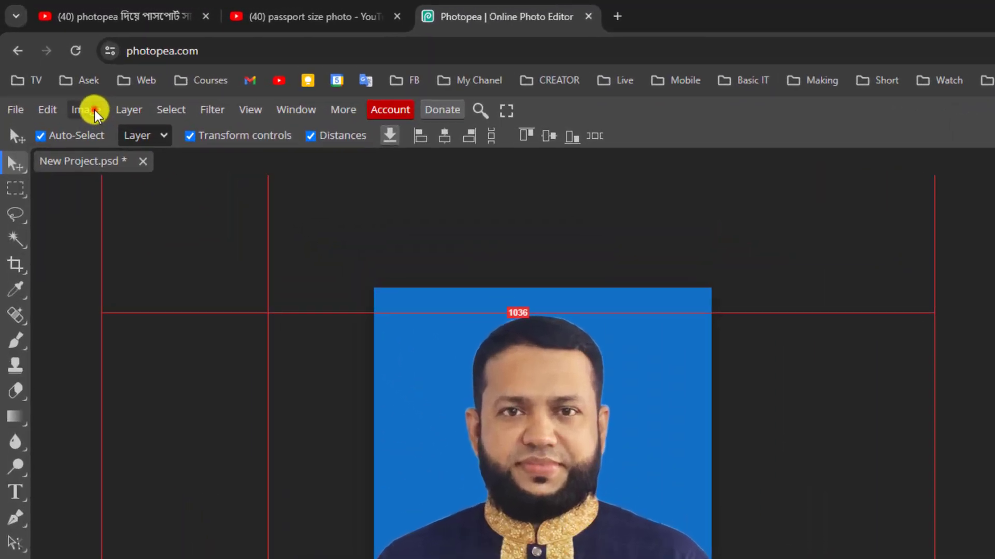
{"action": "left_click", "coordinate": [56, 70]}
{"action": "mouse_move", "coordinate": [176, 198]}
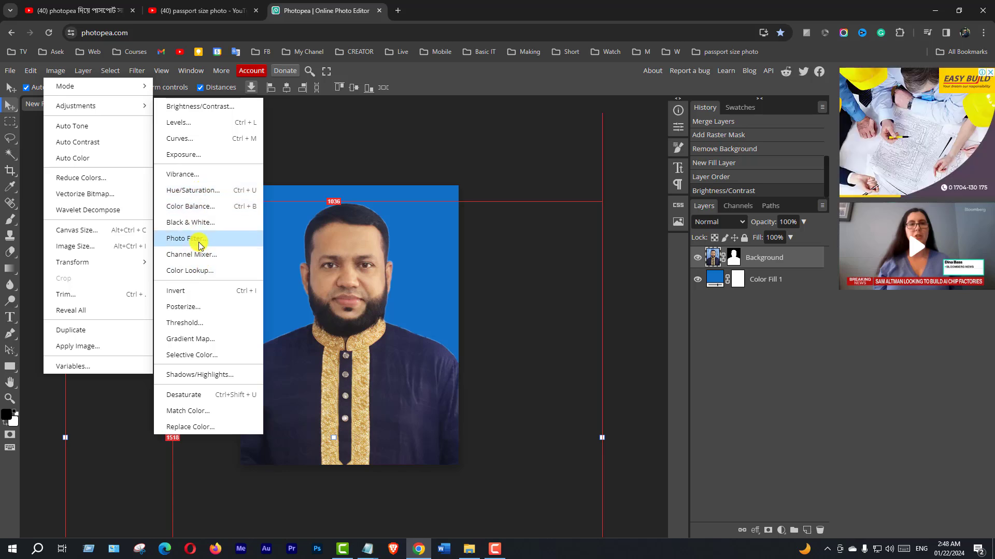
{"action": "left_click", "coordinate": [193, 207]}
{"action": "left_click_drag", "start_coordinate": [188, 149], "coordinate": [542, 140]}
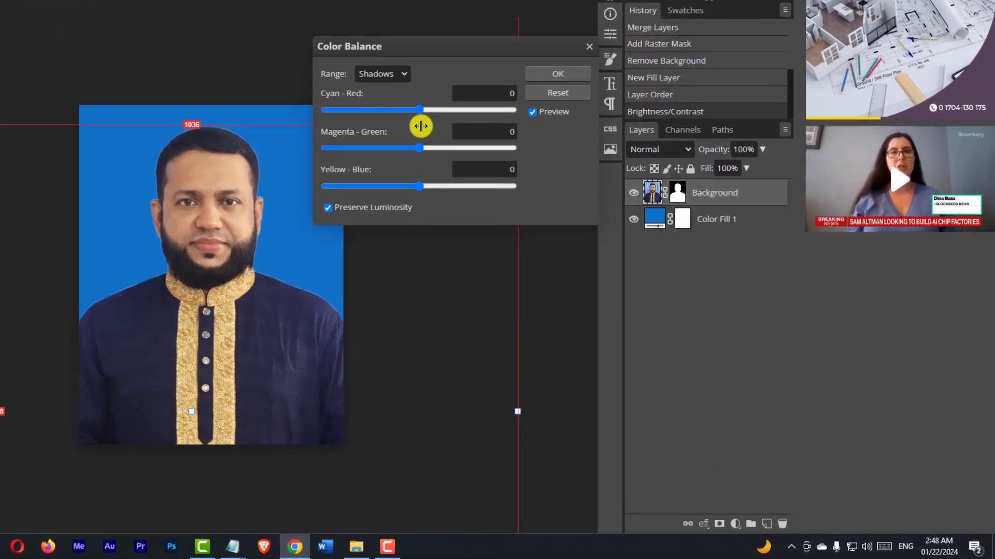
{"action": "left_click_drag", "start_coordinate": [419, 109], "coordinate": [400, 140]}
{"action": "mouse_move", "coordinate": [406, 178]}
{"action": "left_mouse_down"}
{"action": "mouse_move", "coordinate": [384, 179]}
{"action": "mouse_move", "coordinate": [426, 179]}
{"action": "mouse_move", "coordinate": [402, 179]}
{"action": "left_mouse_up"}
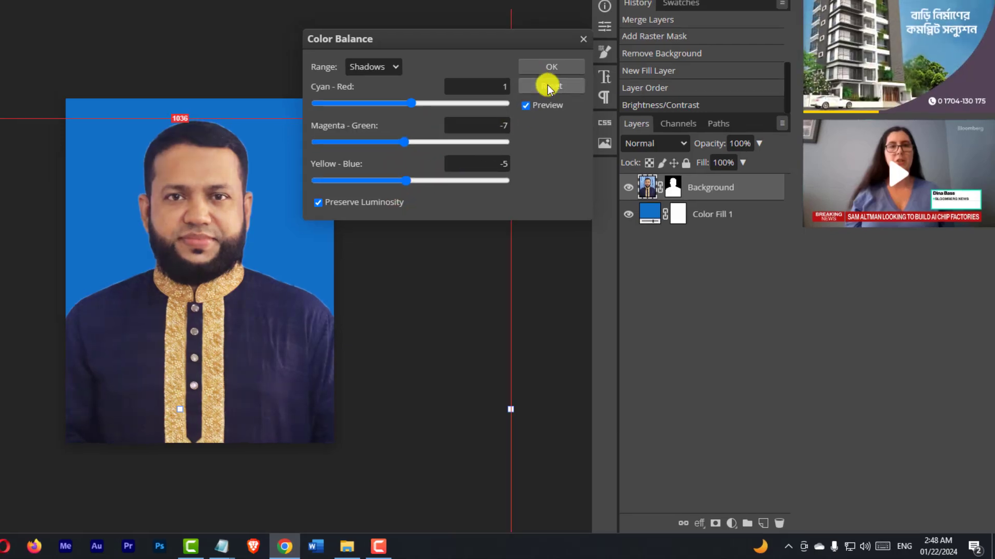
{"action": "left_click", "coordinate": [619, 131]}
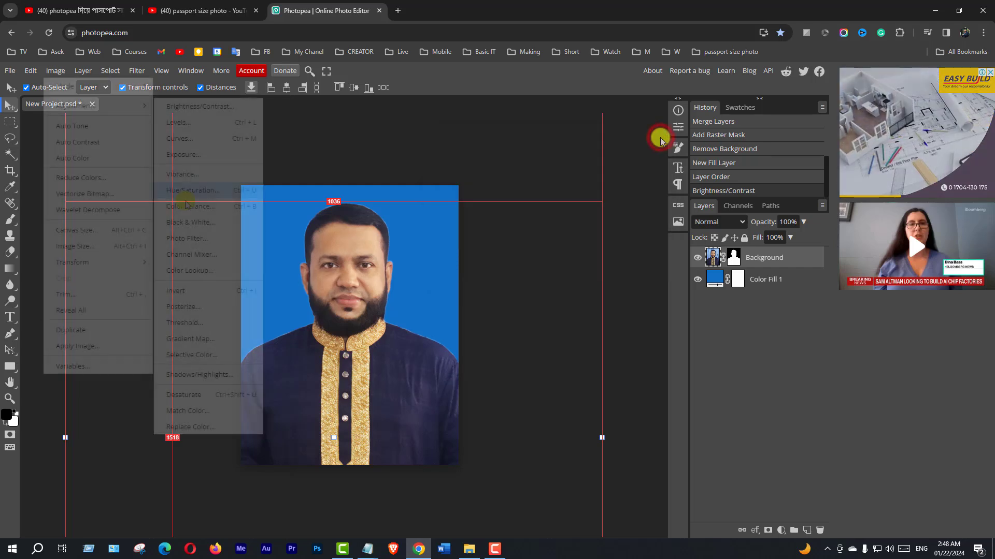
Step: Apply a Levels adjustment to the portrait layer with the RGB white input level set to 238
{"action": "left_click", "coordinate": [178, 122]}
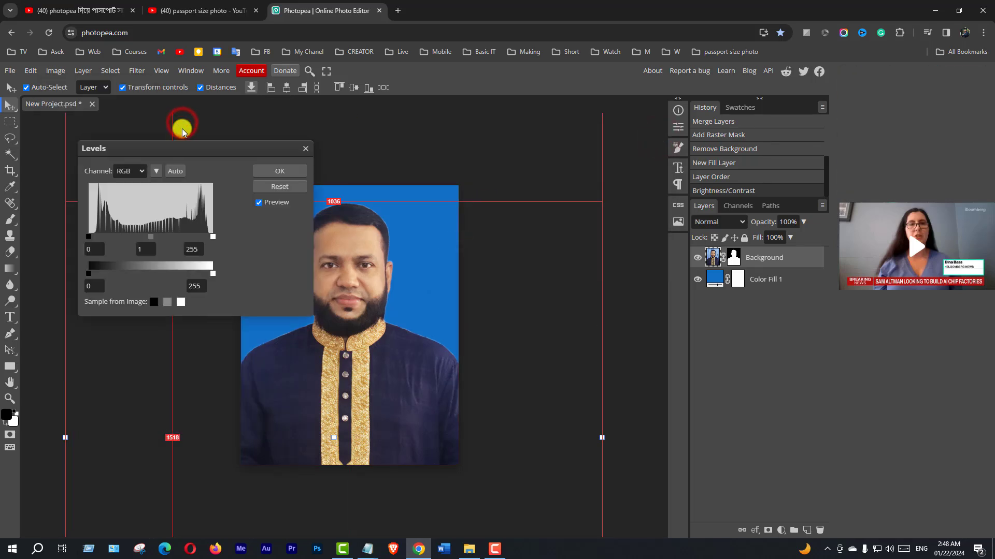
{"action": "left_click_drag", "start_coordinate": [190, 149], "coordinate": [576, 161]}
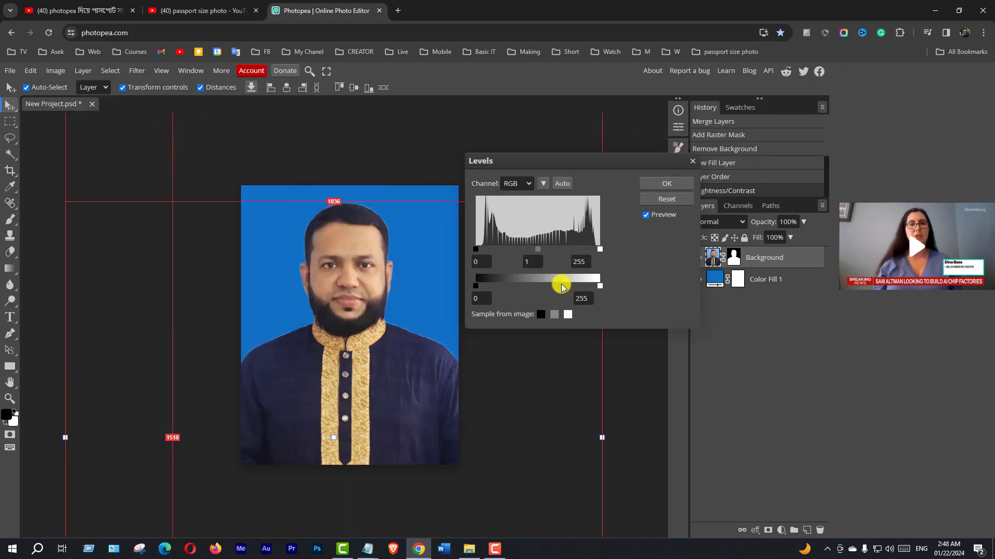
{"action": "mouse_move", "coordinate": [601, 250]}
{"action": "left_mouse_down"}
{"action": "mouse_move", "coordinate": [582, 249]}
{"action": "mouse_move", "coordinate": [594, 251]}
{"action": "left_mouse_up"}
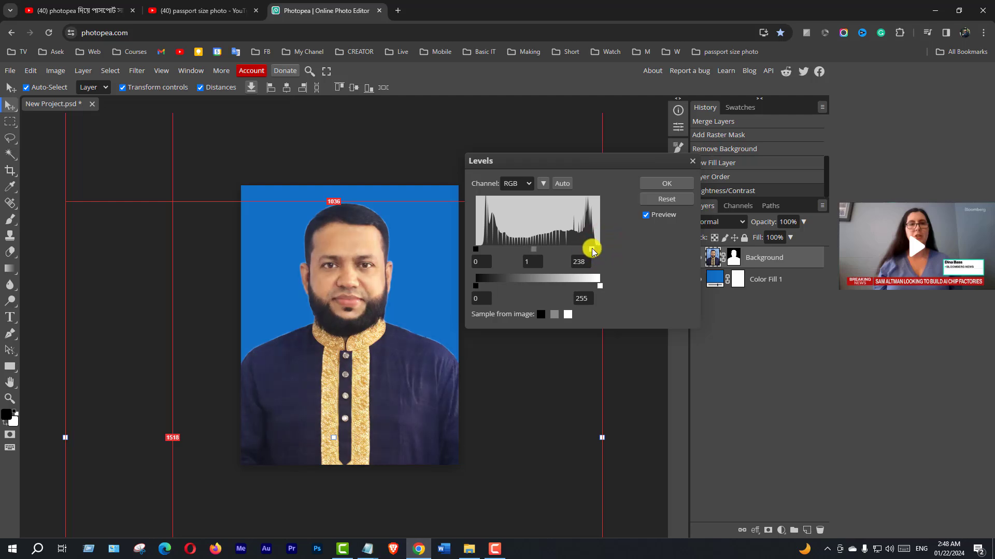
{"action": "left_click", "coordinate": [670, 182]}
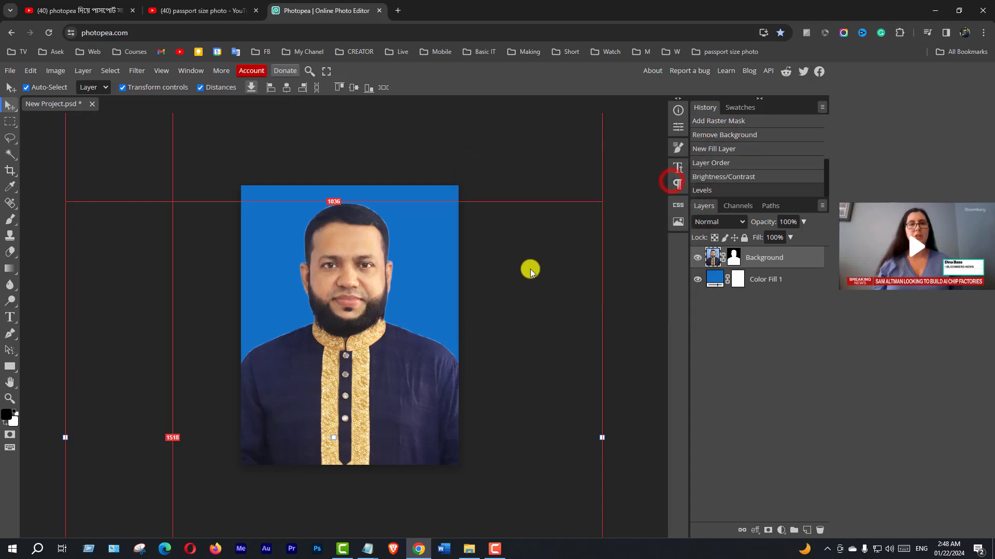
Step: Merge the portrait's Background layer with the Color Fill 1 layer, and deselect the merged layer
{"action": "left_click", "coordinate": [517, 306]}
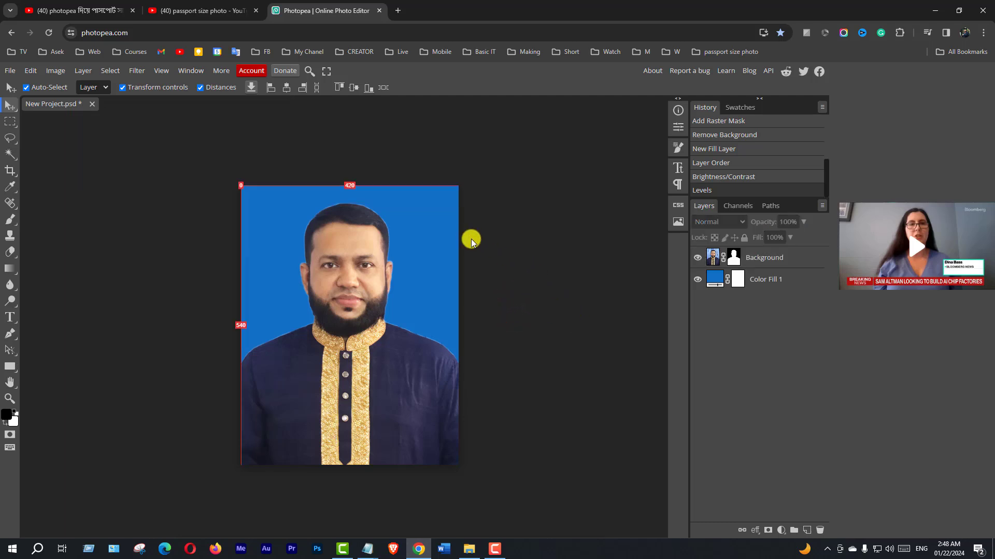
{"action": "left_click", "coordinate": [426, 227]}
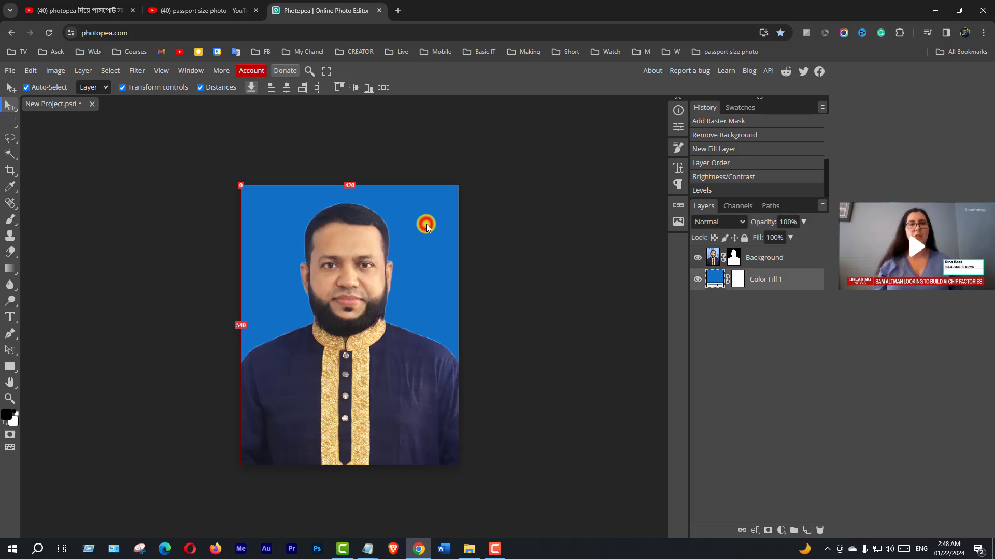
{"action": "left_click", "coordinate": [360, 260]}
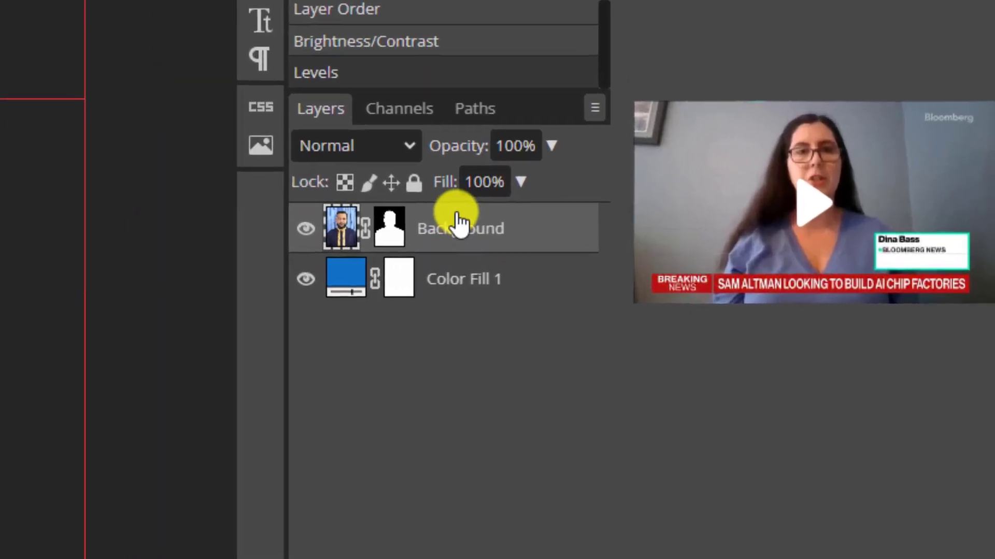
{"action": "left_click", "coordinate": [762, 254]}
{"action": "left_click", "coordinate": [439, 281]}
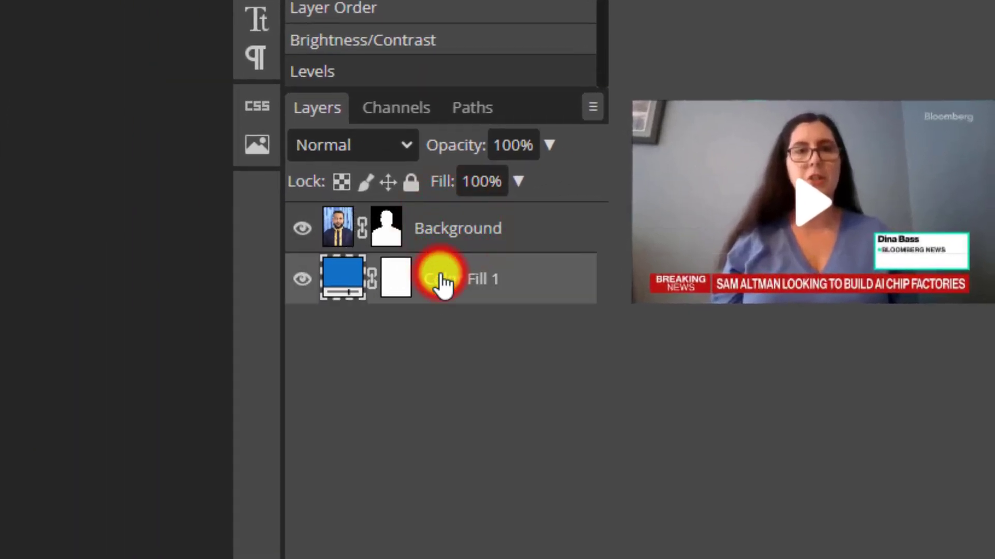
{"action": "left_click", "coordinate": [450, 233]}
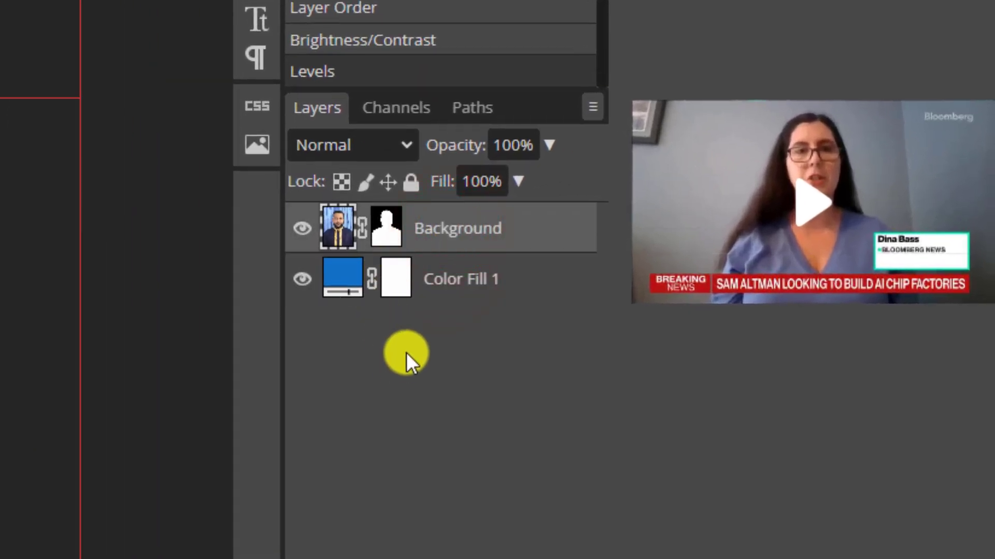
{"action": "left_click", "coordinate": [449, 234]}
{"action": "key", "text": "ctrl+e"}
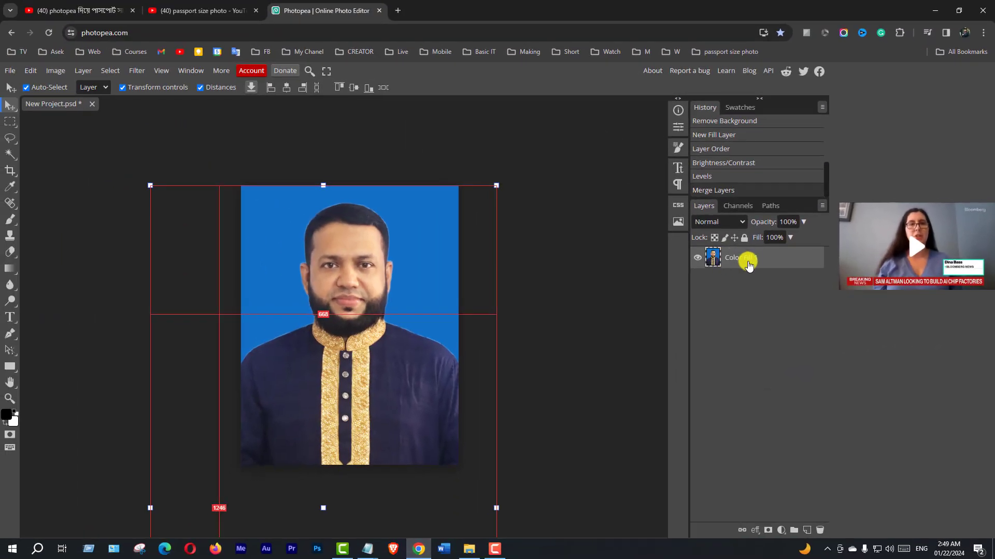
{"action": "left_click", "coordinate": [725, 295]}
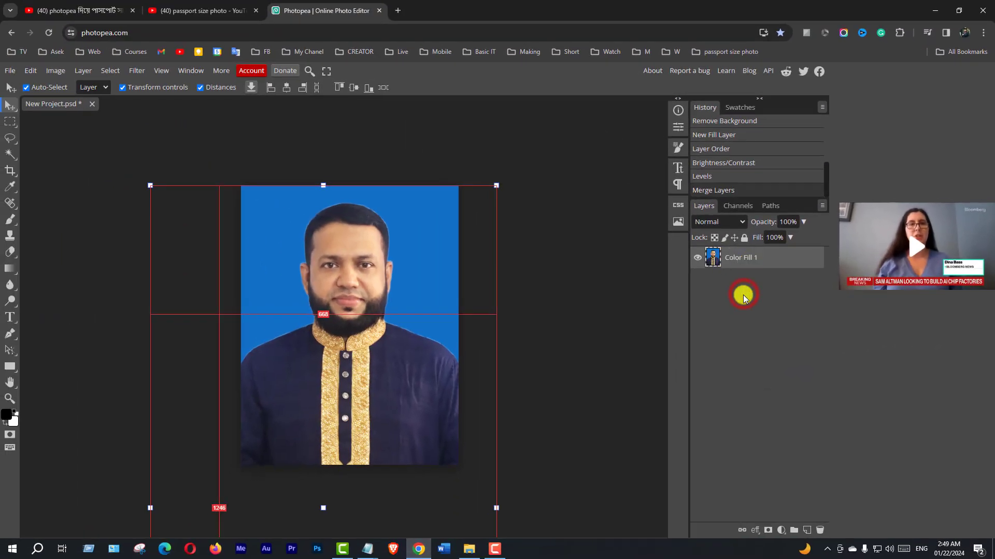
{"action": "left_click", "coordinate": [580, 307]}
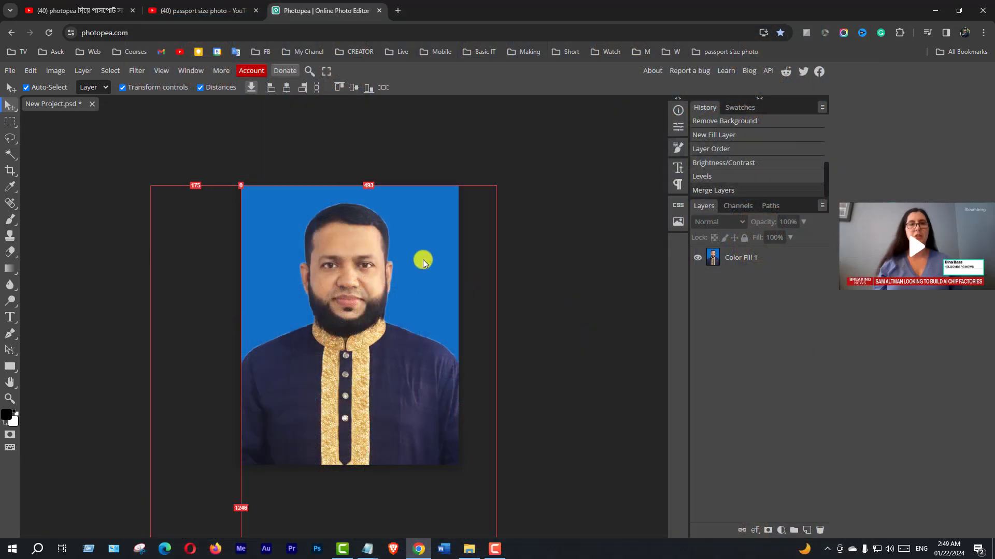
Step: Export the photo as a JPG named New Project at 420 × 540 px and 100% quality
{"action": "left_click", "coordinate": [10, 71]}
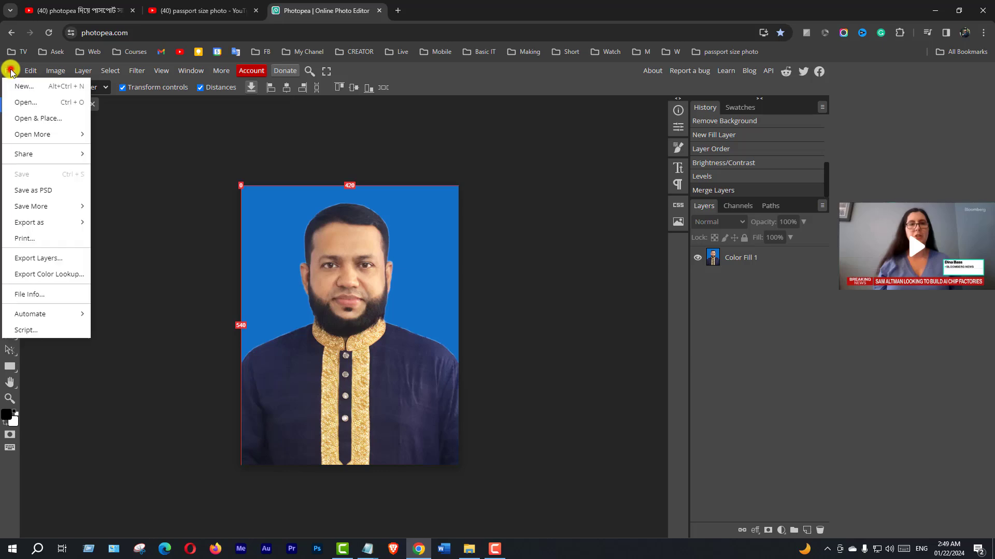
{"action": "mouse_move", "coordinate": [40, 223]}
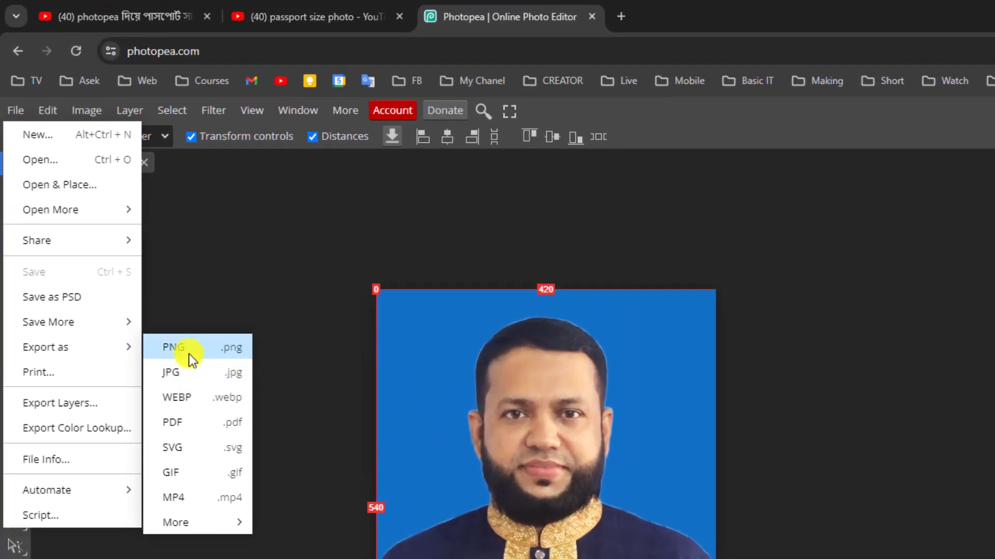
{"action": "left_click", "coordinate": [188, 371]}
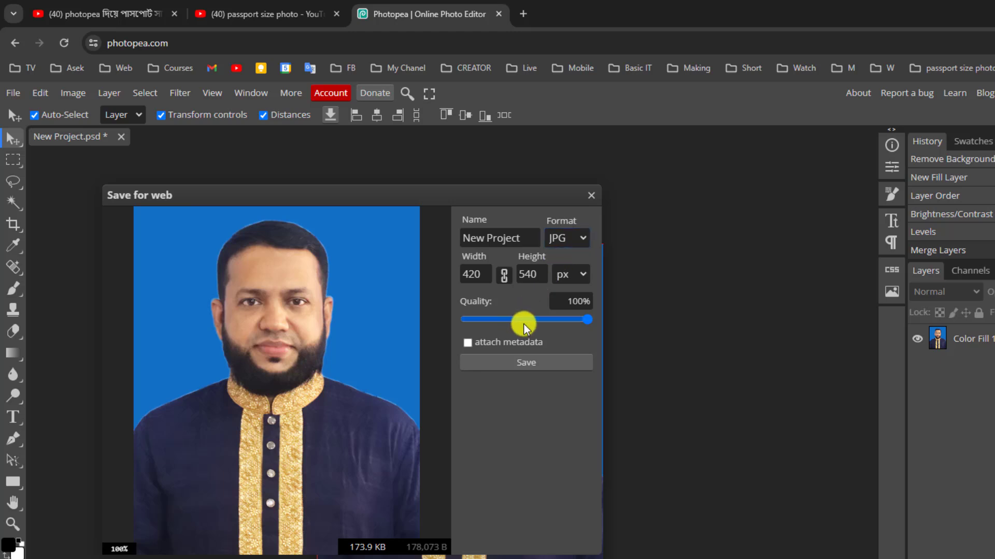
{"action": "left_click", "coordinate": [587, 320]}
{"action": "left_click_drag", "start_coordinate": [588, 320], "coordinate": [564, 321]}
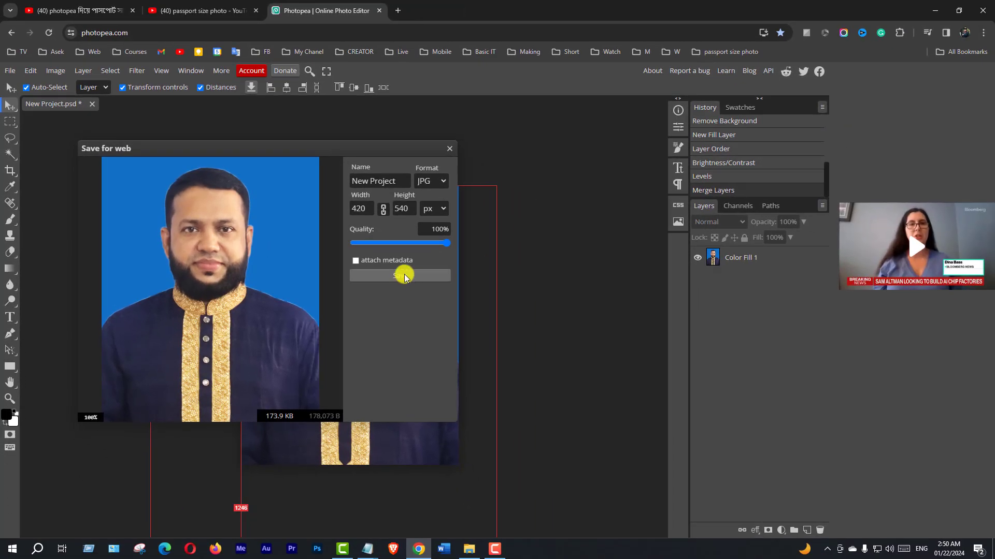
{"action": "left_click", "coordinate": [404, 275]}
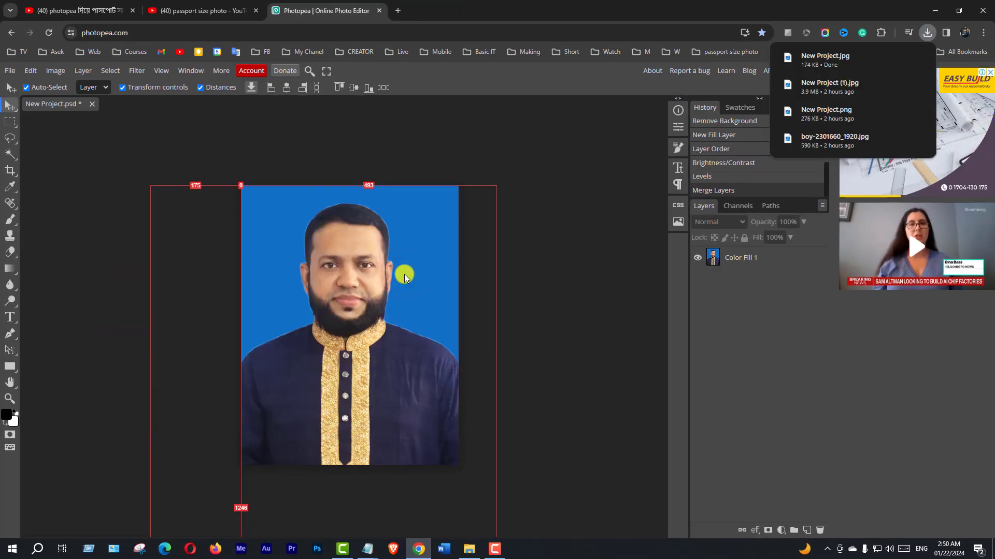
Step: View the exported New Project.jpg from its Downloads folder, close it, and switch back to Photopea
{"action": "mouse_move", "coordinate": [924, 50]}
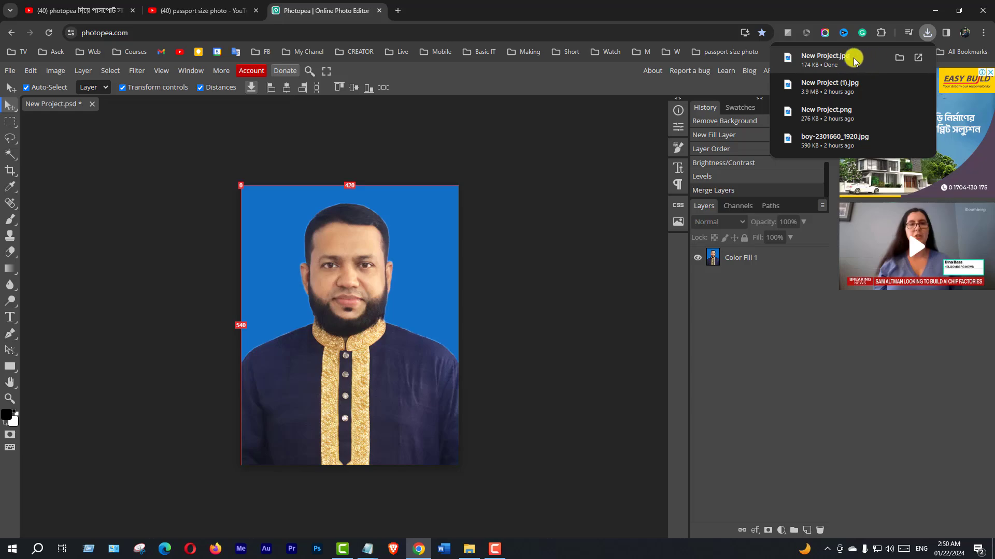
{"action": "left_click", "coordinate": [900, 57]}
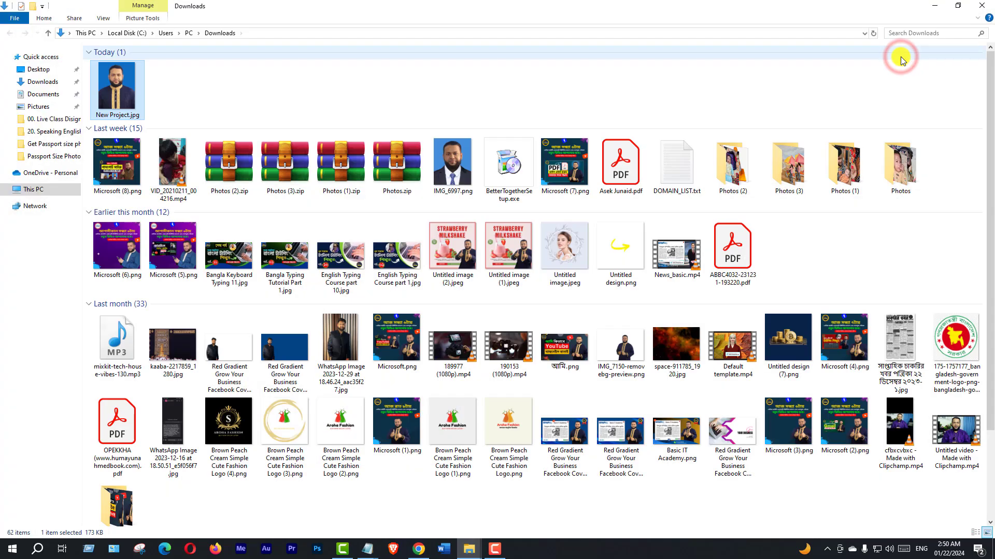
{"action": "double_click", "coordinate": [114, 86]}
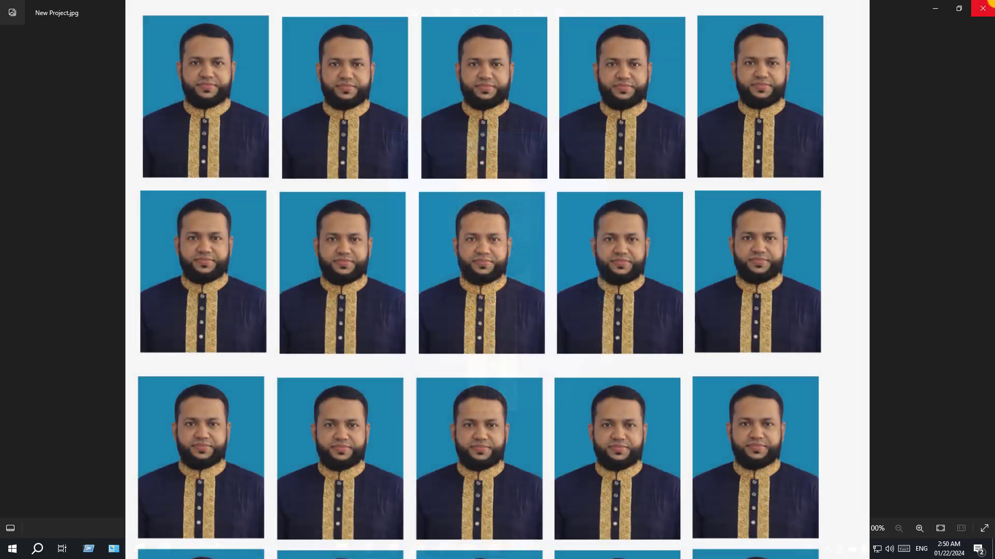
{"action": "left_click", "coordinate": [984, 9]}
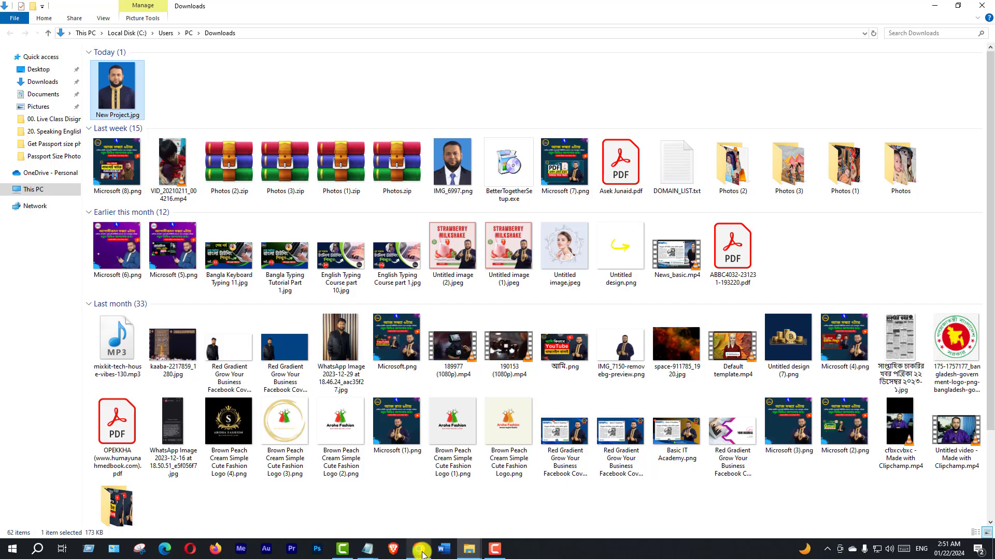
{"action": "left_click", "coordinate": [422, 552]}
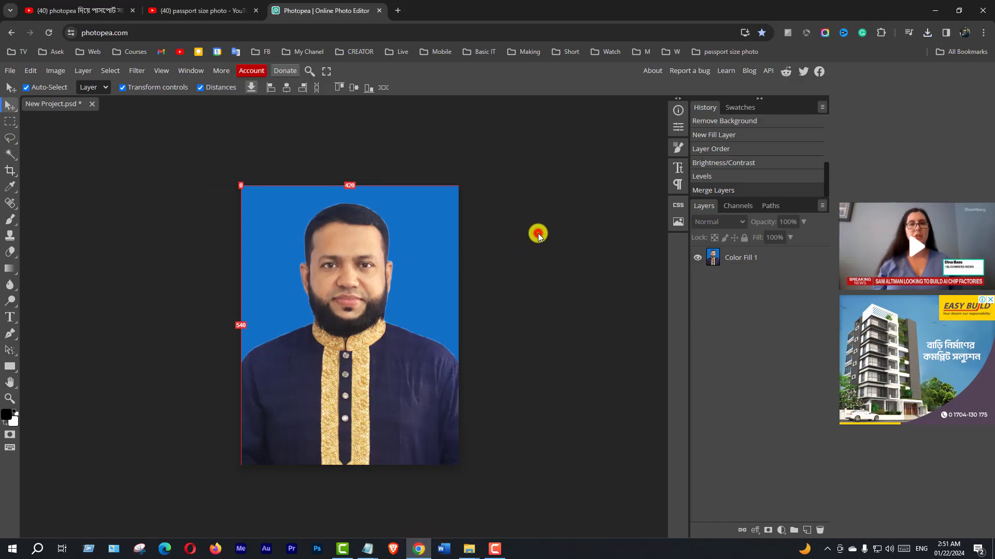
{"action": "left_click", "coordinate": [537, 235]}
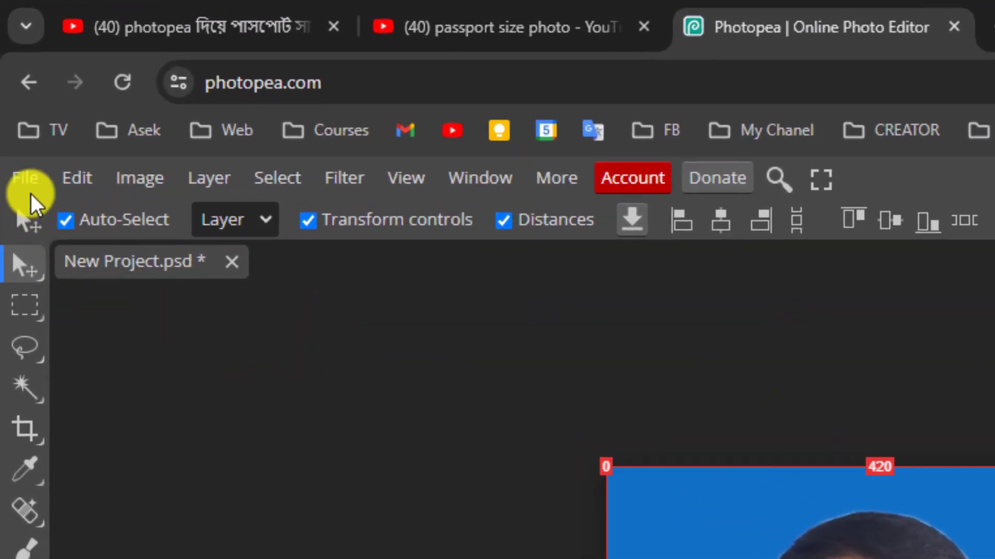
Step: Create a new project from the A4 print preset, 21 × 29.7 cm at 300 DPI with a white background
{"action": "left_click", "coordinate": [23, 177]}
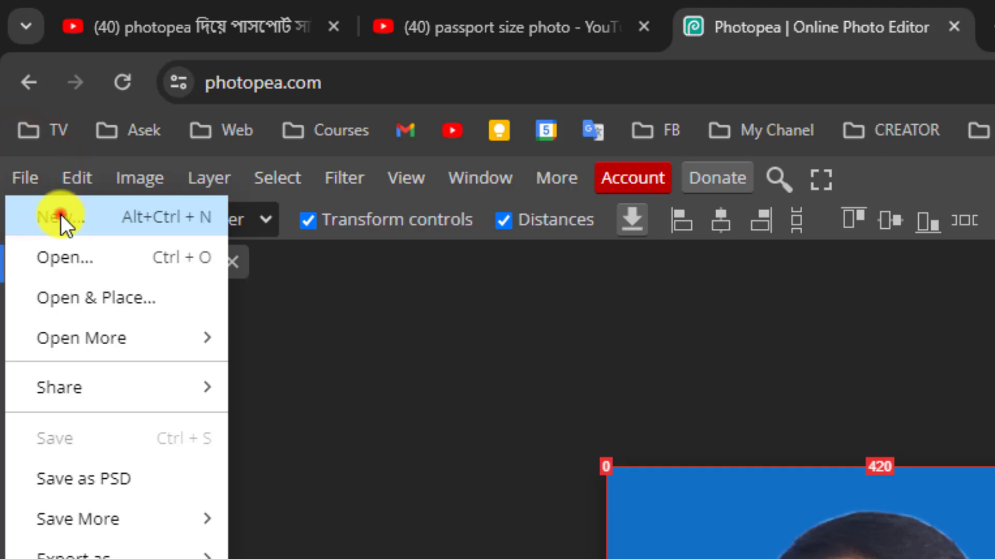
{"action": "left_click", "coordinate": [61, 215]}
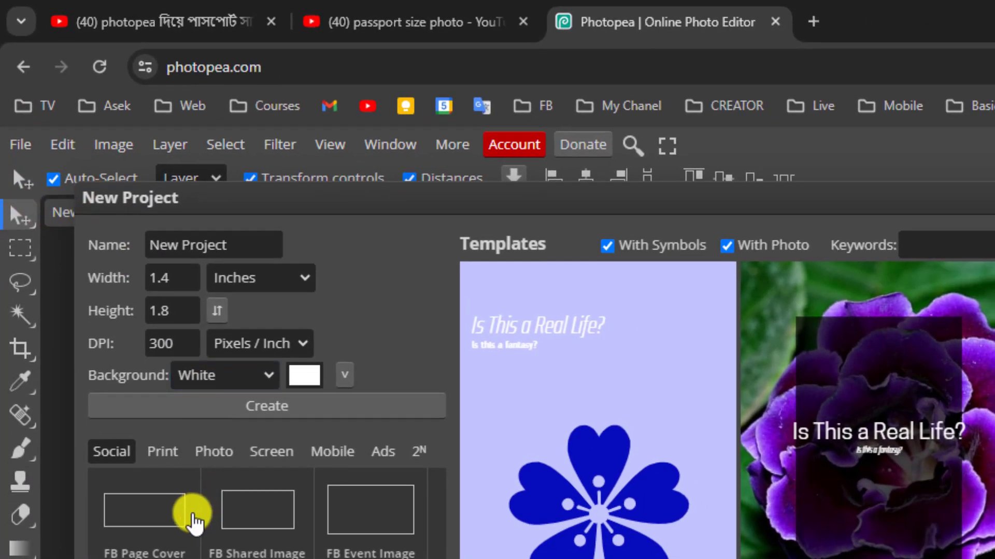
{"action": "left_click", "coordinate": [197, 375]}
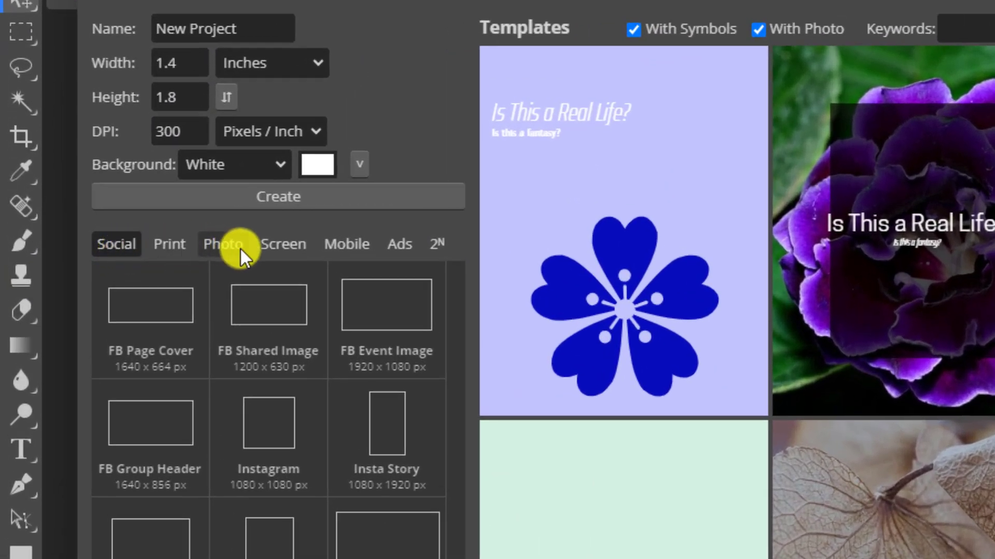
{"action": "left_click", "coordinate": [170, 242]}
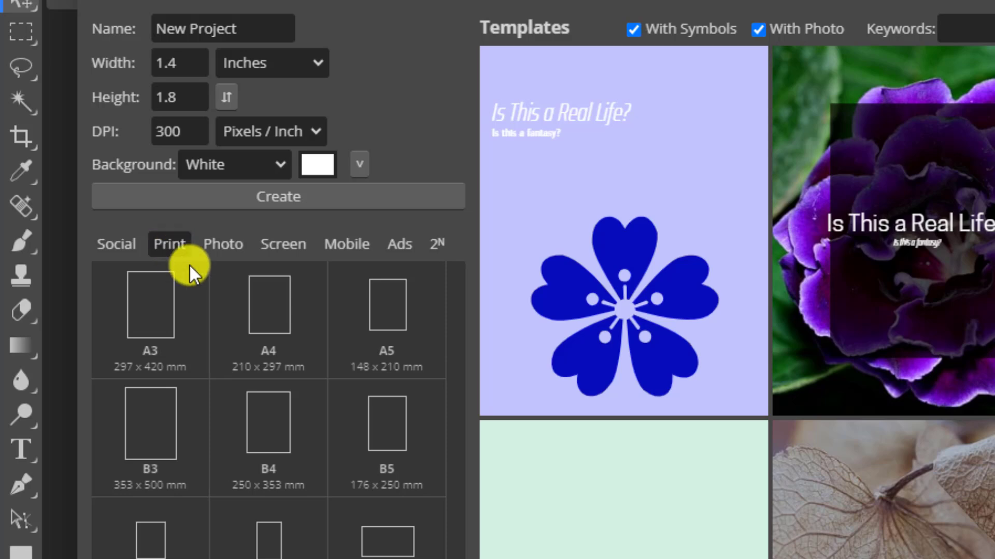
{"action": "left_click", "coordinate": [283, 329]}
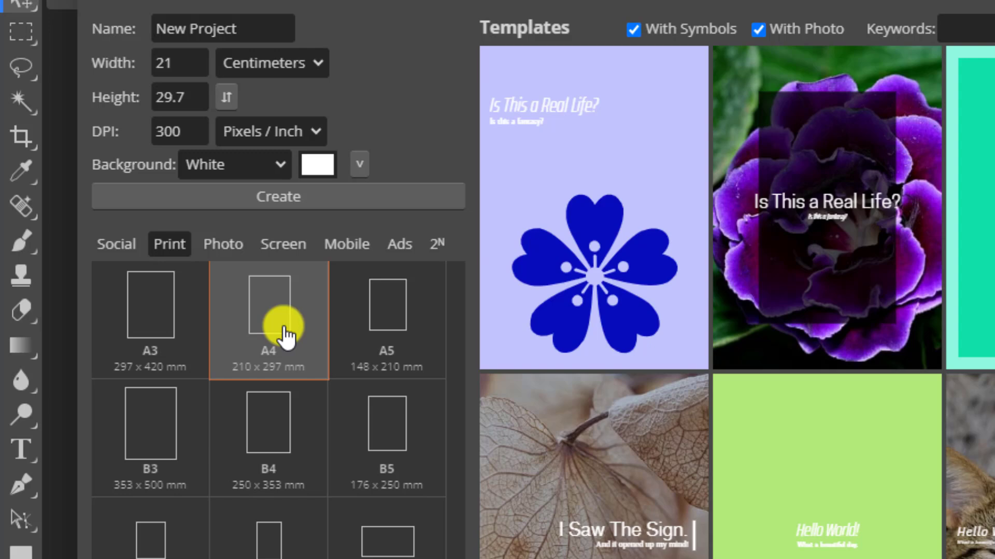
{"action": "left_click", "coordinate": [280, 321]}
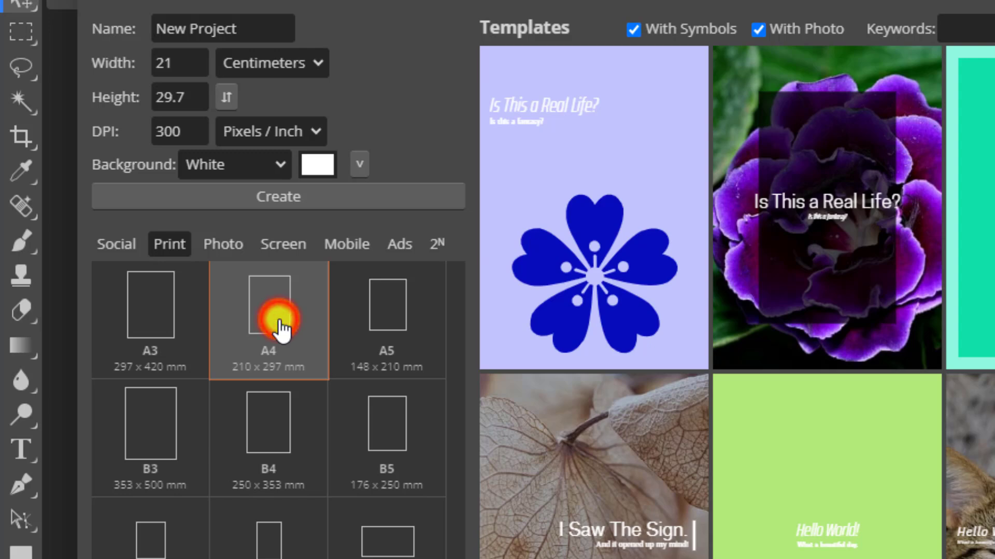
{"action": "left_click", "coordinate": [272, 196]}
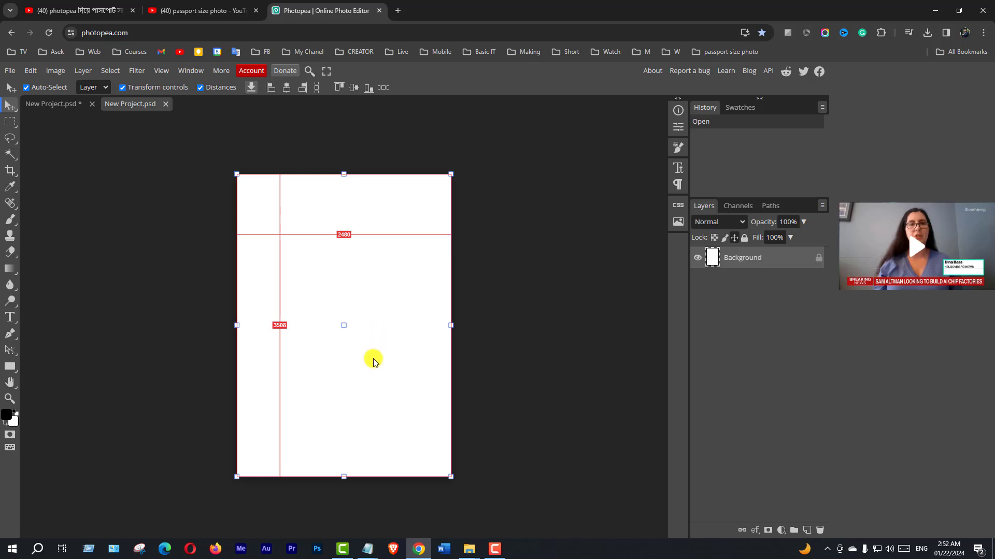
Step: Place New Project.jpg from the Downloads folder into the A4 document
{"action": "key", "text": "ctrl+plus"}
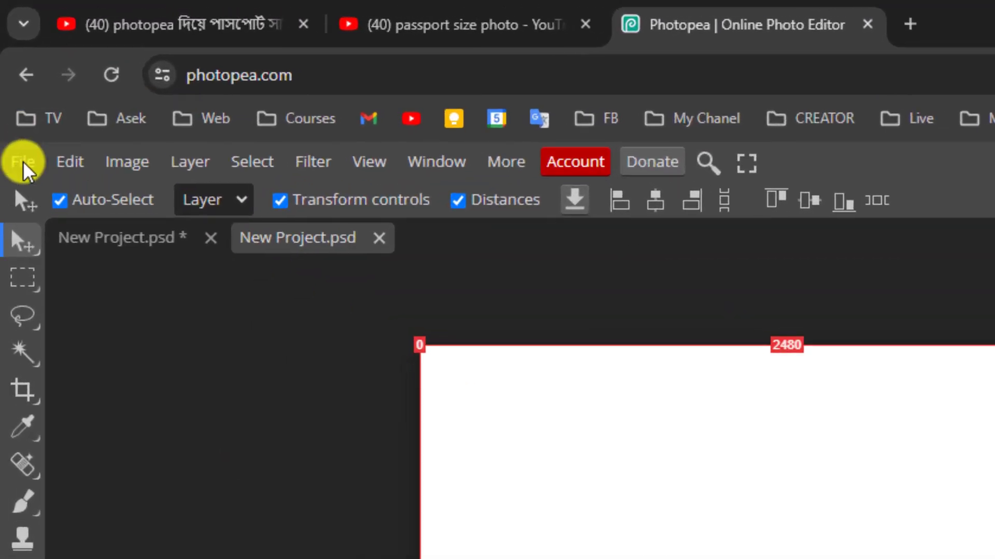
{"action": "left_click", "coordinate": [23, 161]}
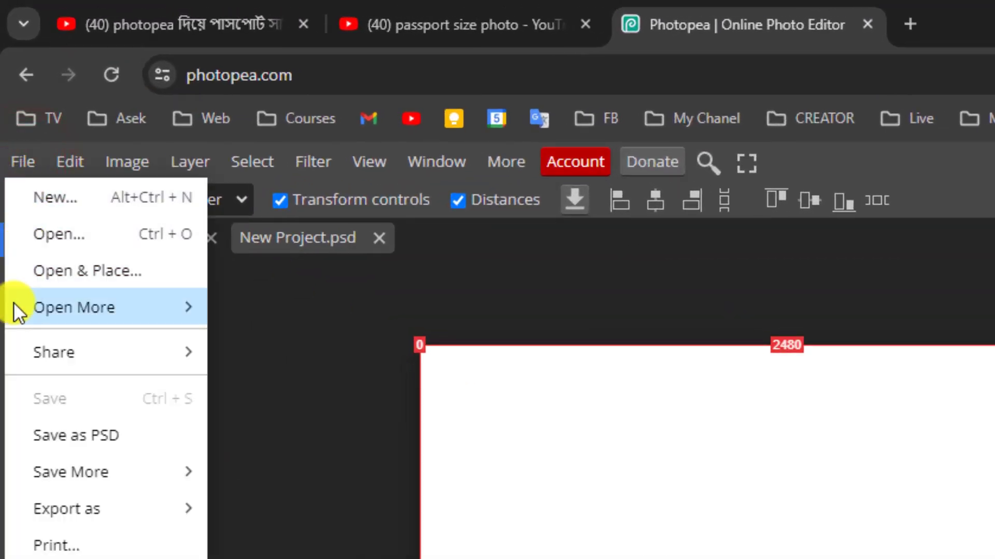
{"action": "left_click", "coordinate": [94, 270]}
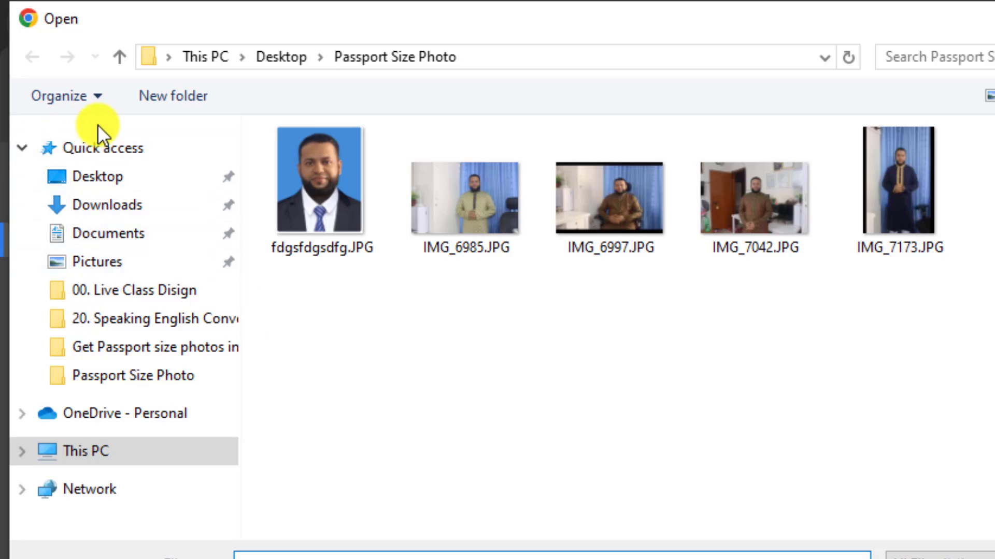
{"action": "left_click", "coordinate": [103, 205]}
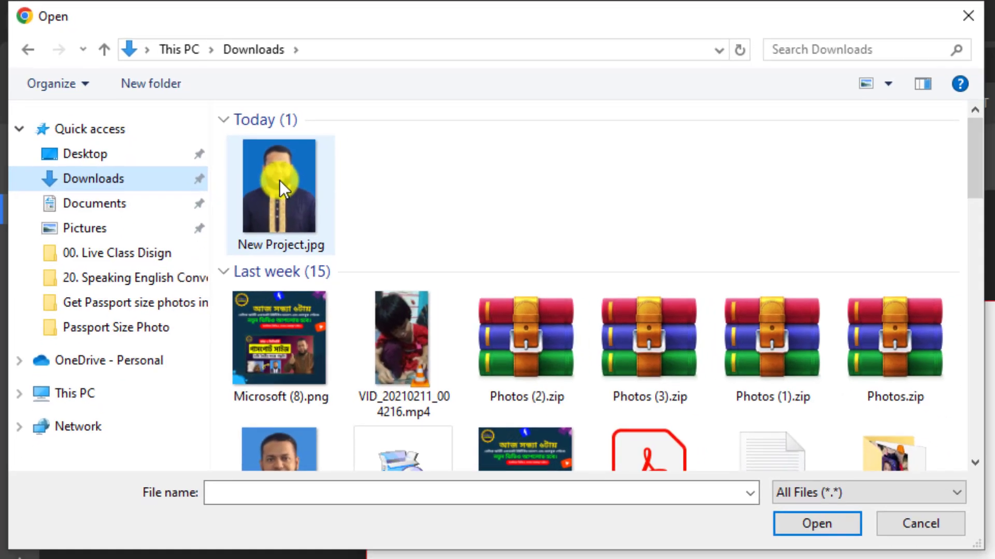
{"action": "left_click", "coordinate": [320, 206]}
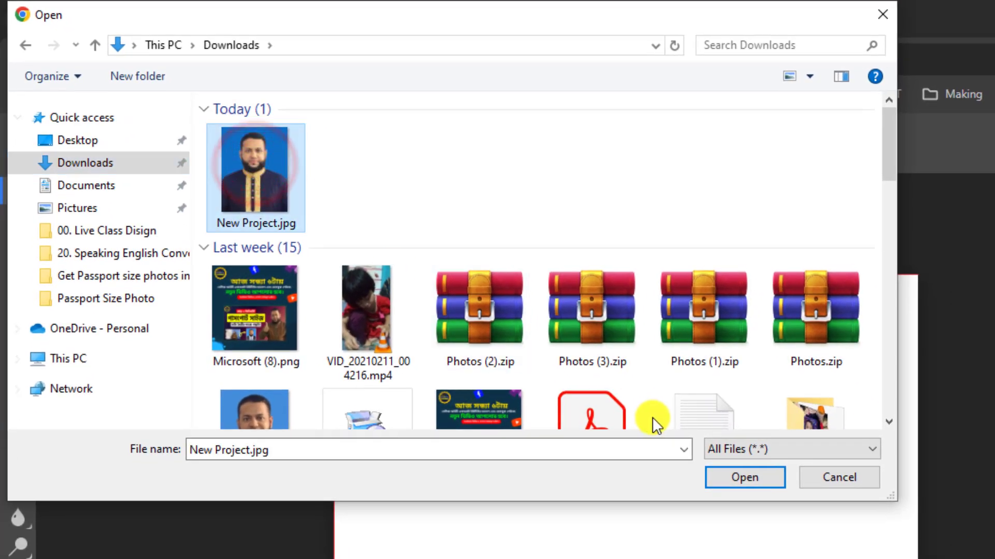
{"action": "left_click", "coordinate": [746, 479]}
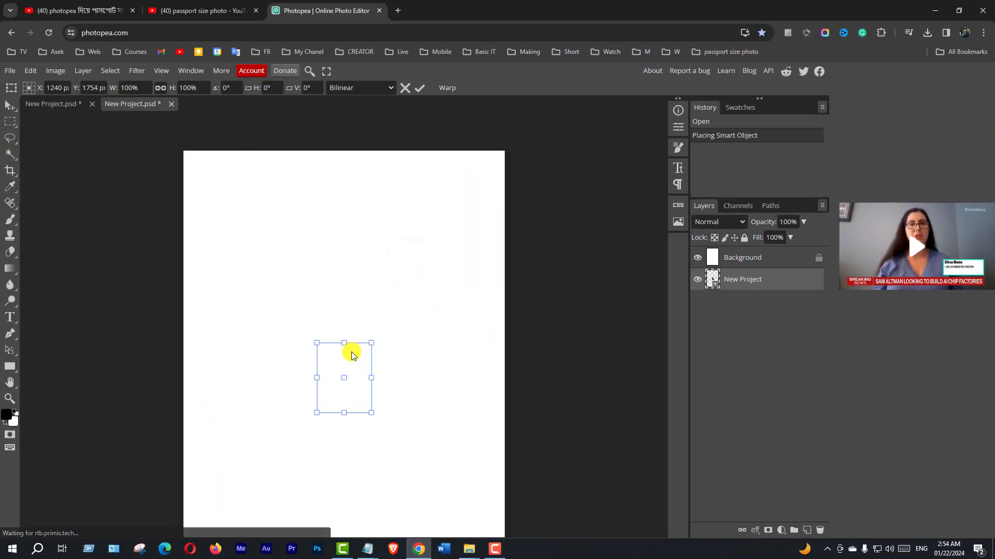
Step: Move the placed photo to the upper part of the page and its New Project layer above the Background layer
{"action": "left_click_drag", "start_coordinate": [351, 359], "coordinate": [341, 248]}
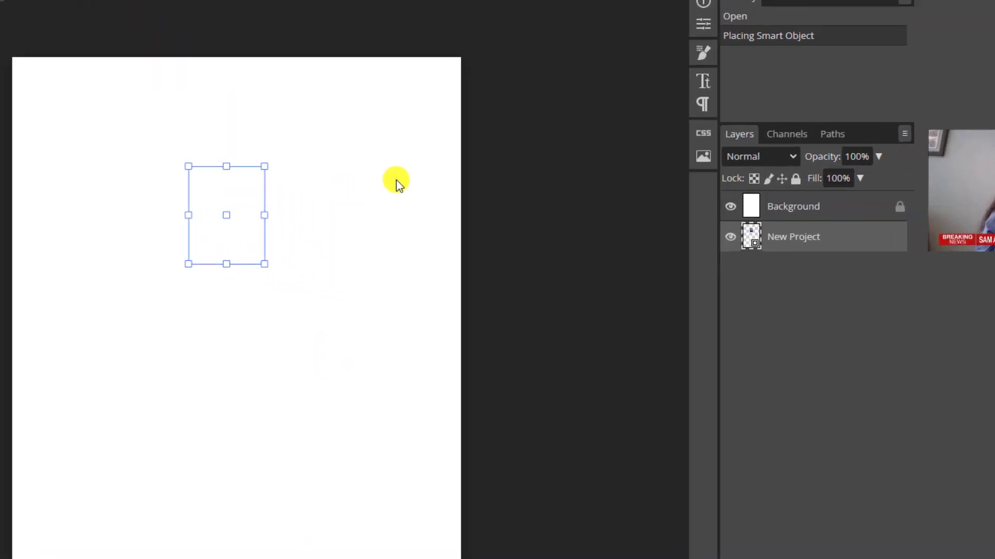
{"action": "left_click", "coordinate": [754, 259]}
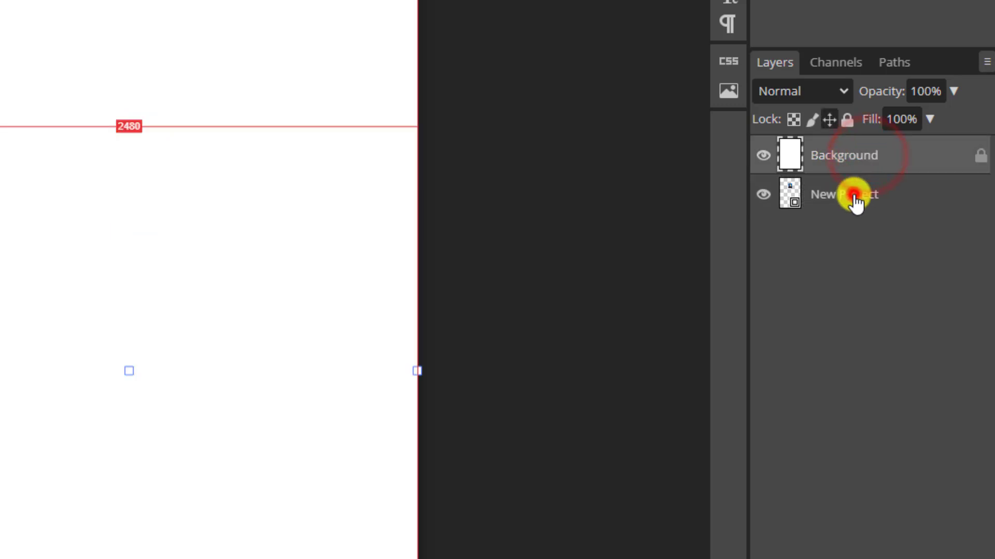
{"action": "left_click_drag", "start_coordinate": [853, 200], "coordinate": [850, 148]}
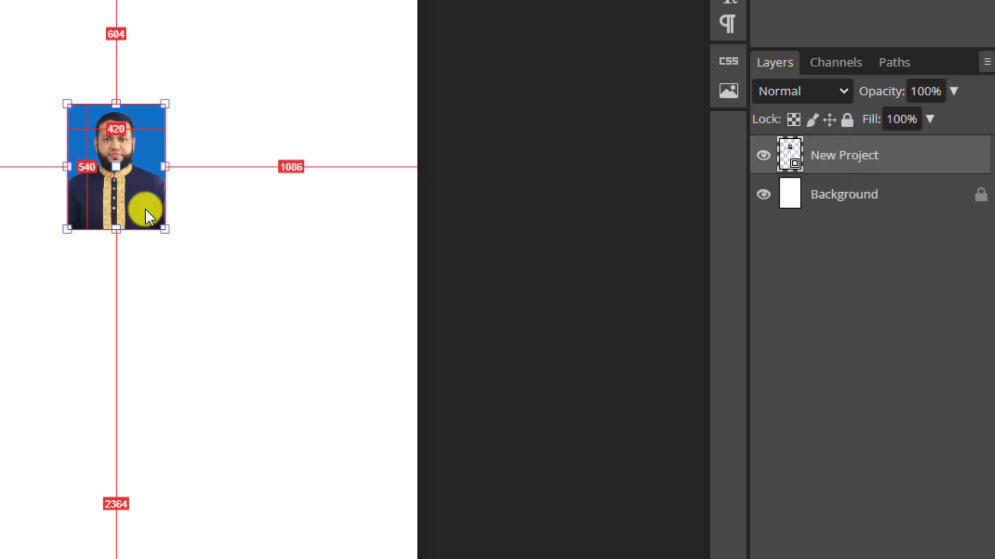
Step: Position the photo in the A4 page's upper-left corner and duplicate it across the page into a row of five evenly spaced photos
{"action": "left_click_drag", "start_coordinate": [134, 205], "coordinate": [227, 214]}
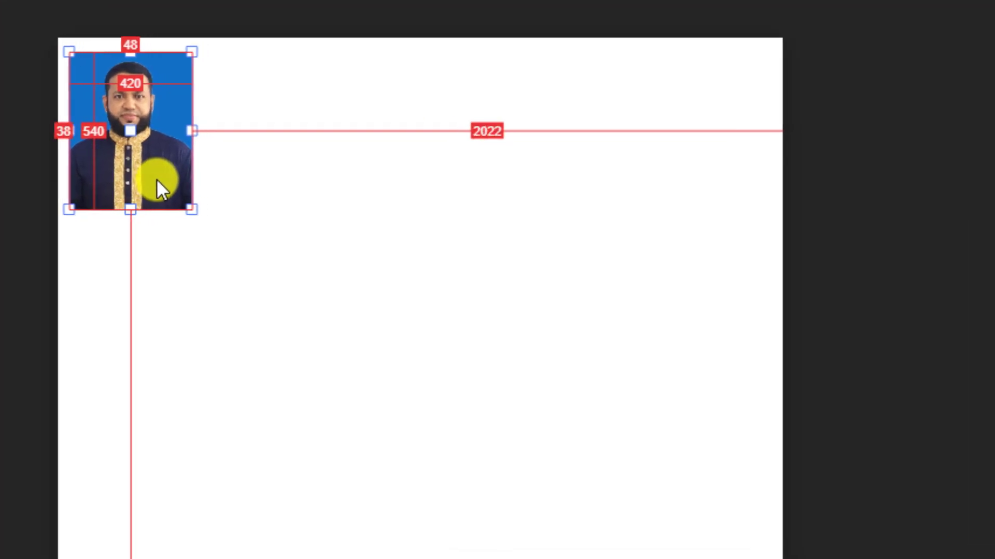
{"action": "left_click_drag", "start_coordinate": [158, 182], "coordinate": [157, 179]}
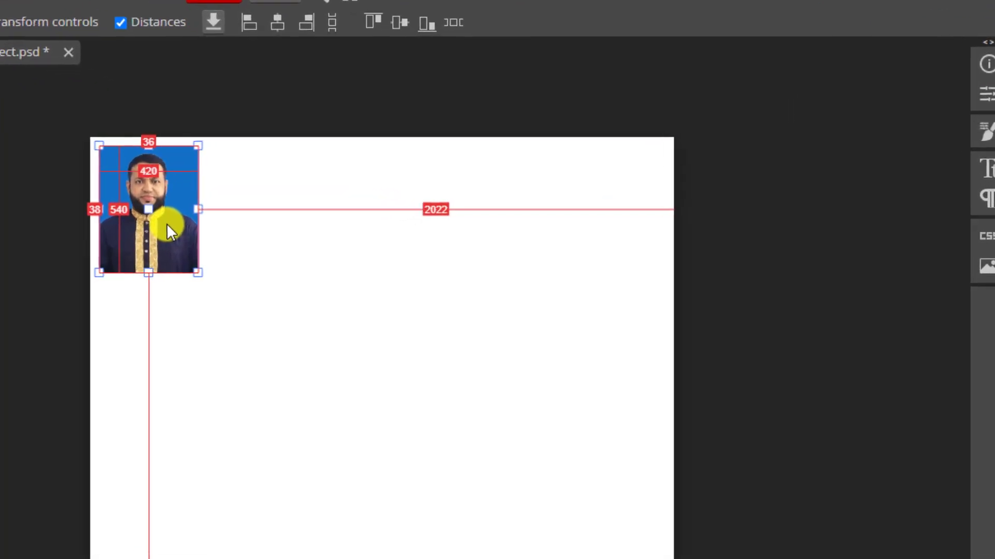
{"action": "left_click_drag", "start_coordinate": [227, 198], "coordinate": [248, 201]}
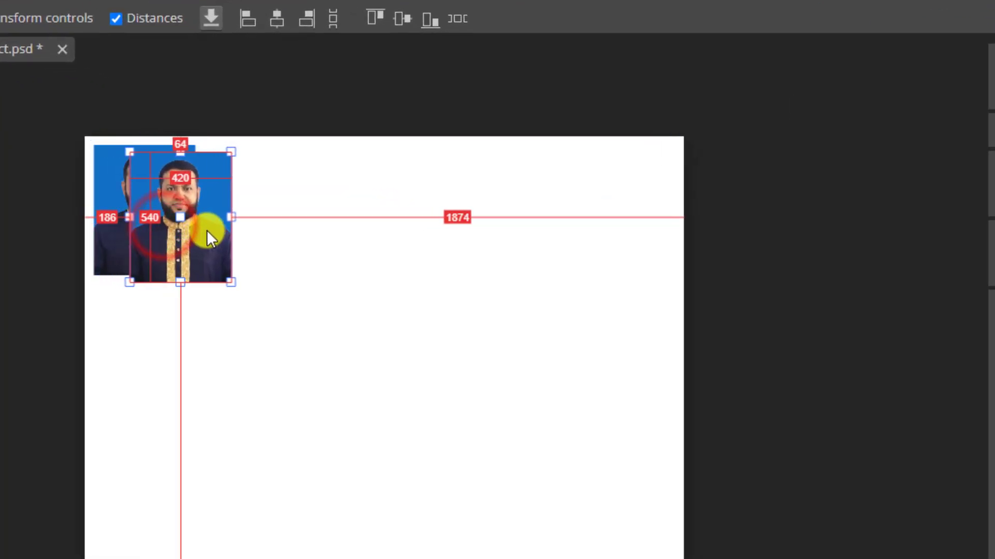
{"action": "left_click_drag", "start_coordinate": [207, 231], "coordinate": [487, 238]}
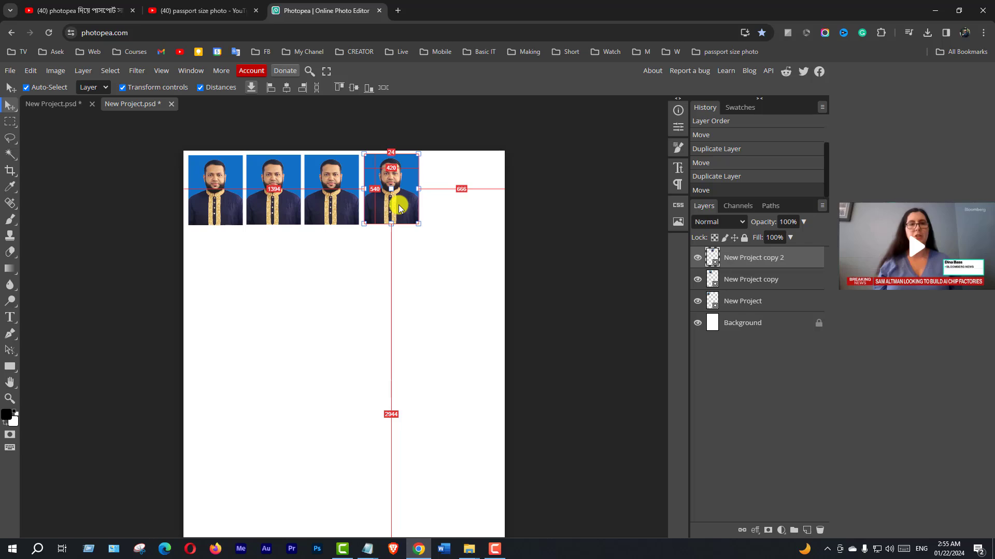
{"action": "left_click_drag", "start_coordinate": [399, 207], "coordinate": [396, 205]}
{"action": "left_click_drag", "start_coordinate": [397, 205], "coordinate": [467, 208]}
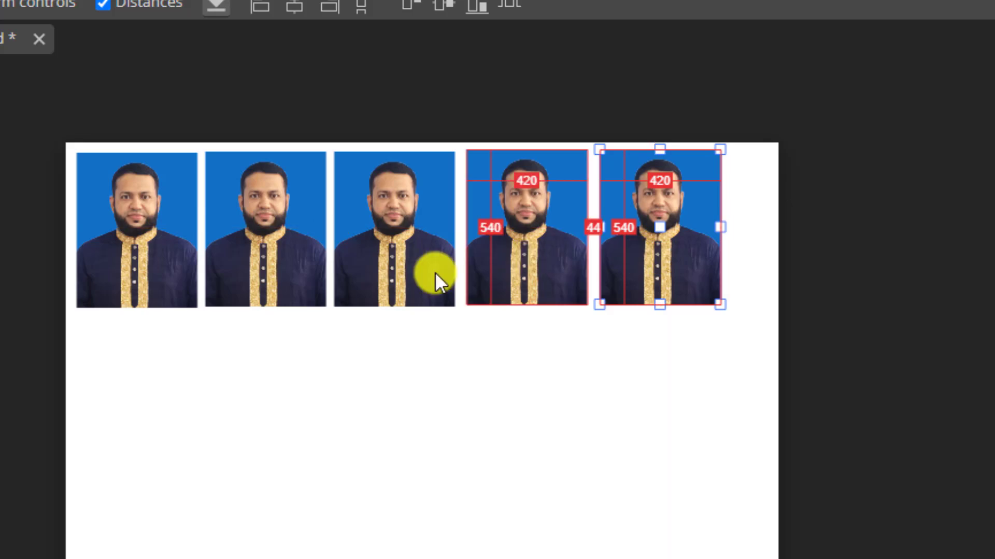
{"action": "left_click", "coordinate": [486, 390]}
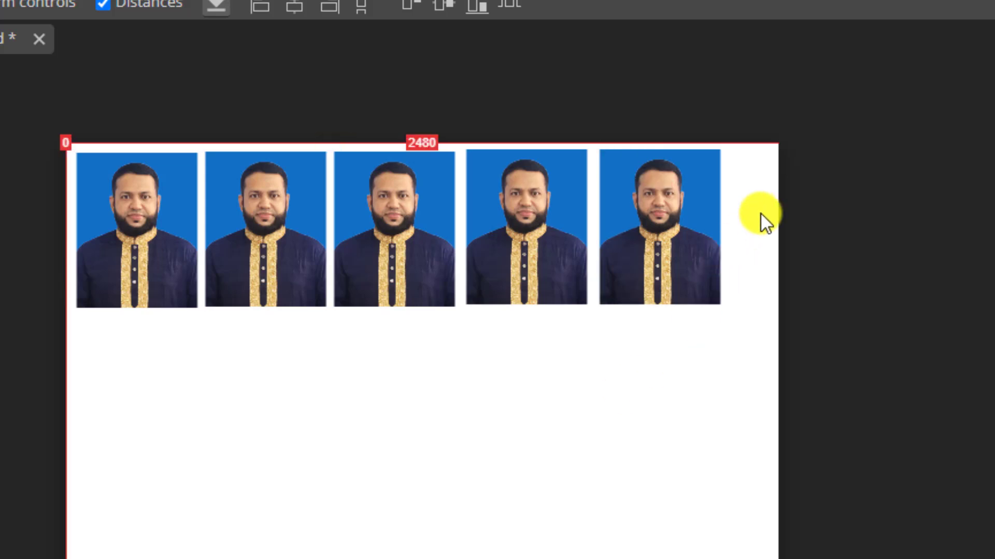
Step: Select the whole row of five photos and duplicate it down the page four times to make five rows
{"action": "left_click_drag", "start_coordinate": [760, 209], "coordinate": [83, 247]}
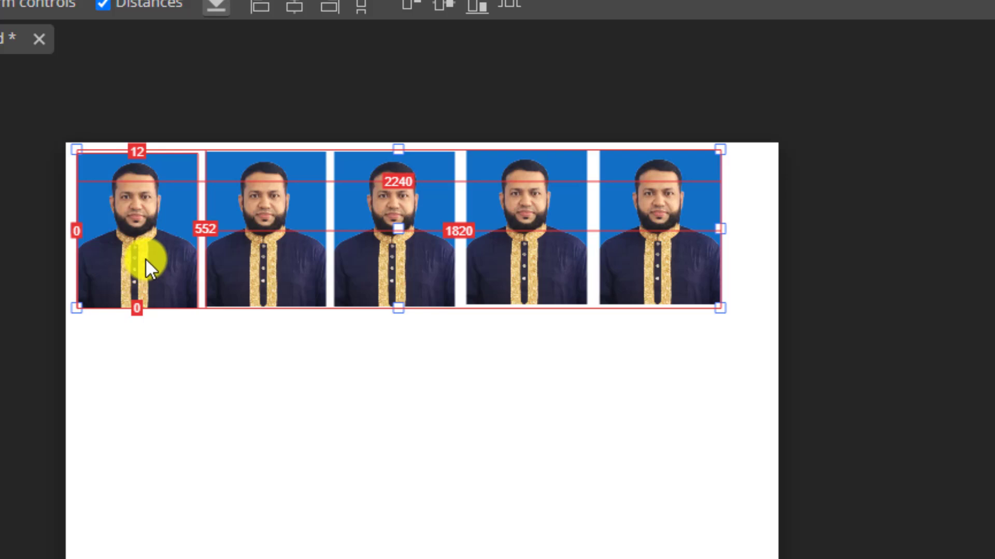
{"action": "left_click_drag", "start_coordinate": [138, 240], "coordinate": [140, 411]}
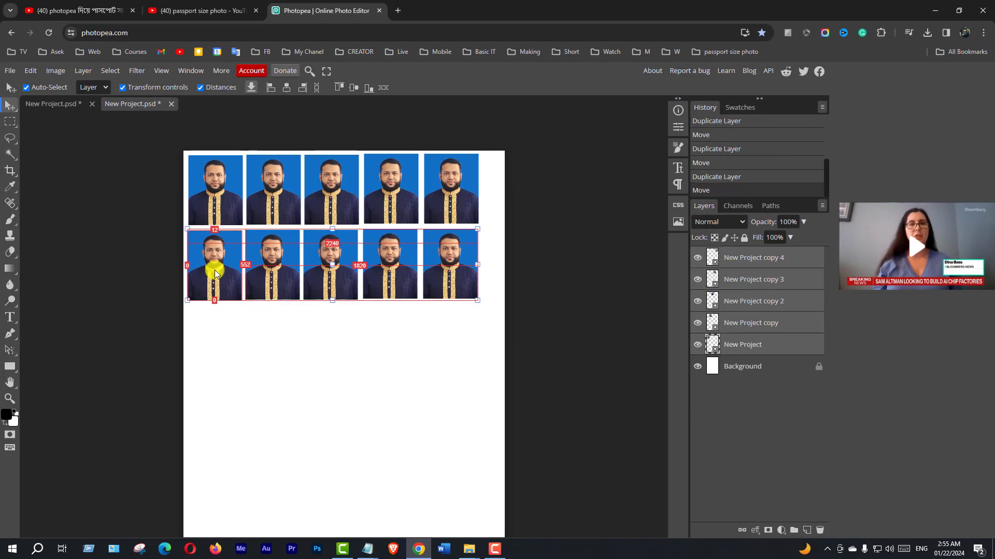
{"action": "left_click_drag", "start_coordinate": [215, 271], "coordinate": [214, 270]}
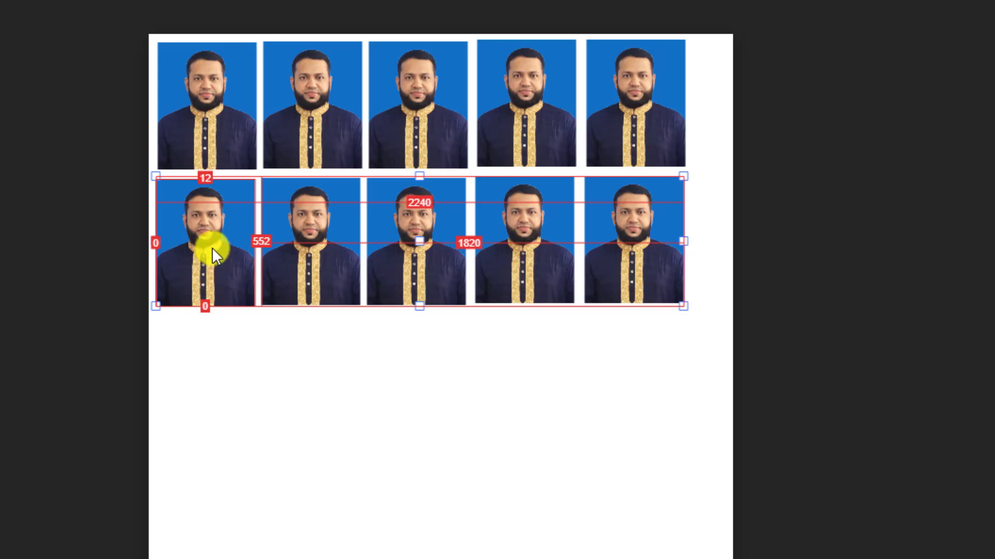
{"action": "left_click_drag", "start_coordinate": [212, 248], "coordinate": [213, 387]}
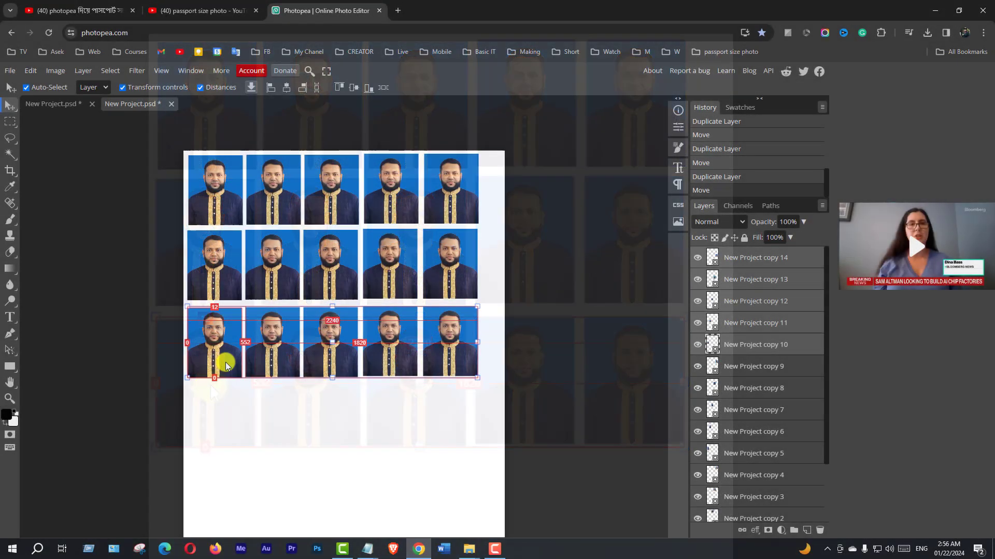
{"action": "left_click_drag", "start_coordinate": [226, 362], "coordinate": [217, 505]}
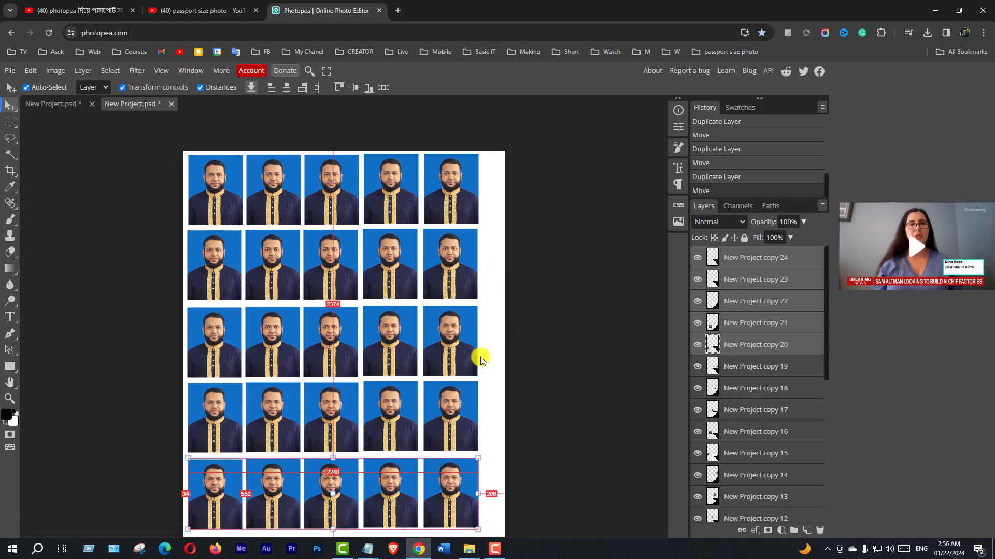
{"action": "left_click", "coordinate": [557, 347]}
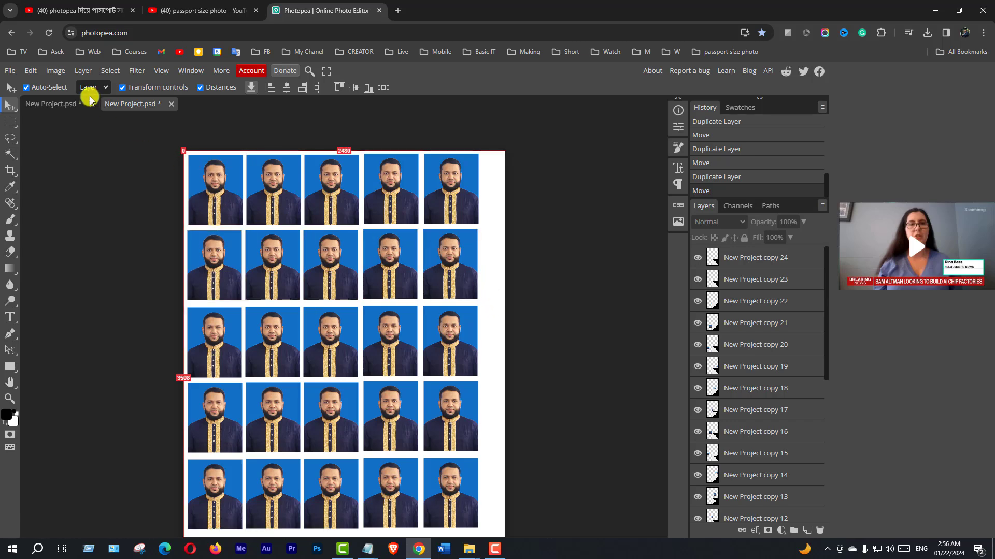
Step: Export the A4 photo sheet as a JPG named New Project at 2480 × 3508 px and 100% quality
{"action": "left_click", "coordinate": [9, 71]}
{"action": "mouse_move", "coordinate": [29, 226]}
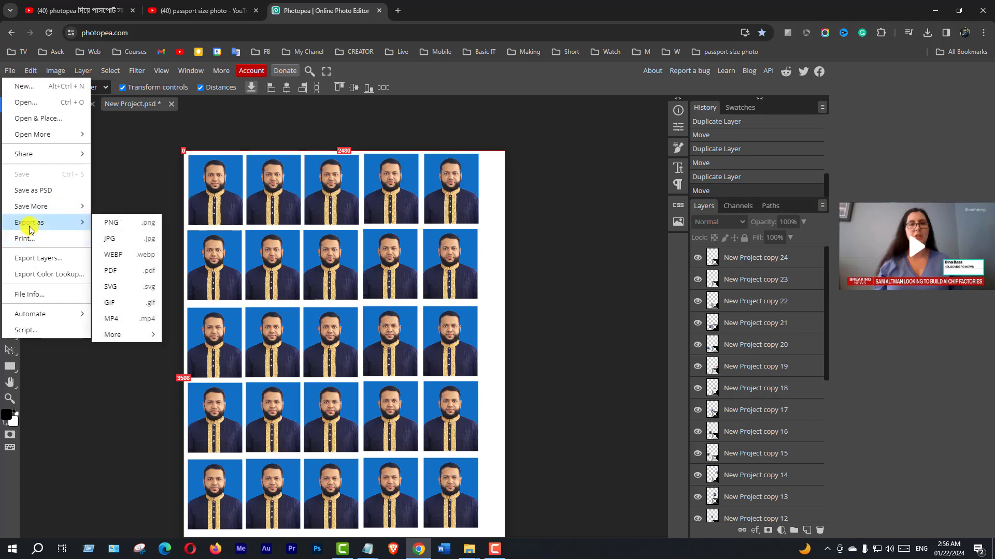
{"action": "left_click", "coordinate": [115, 242]}
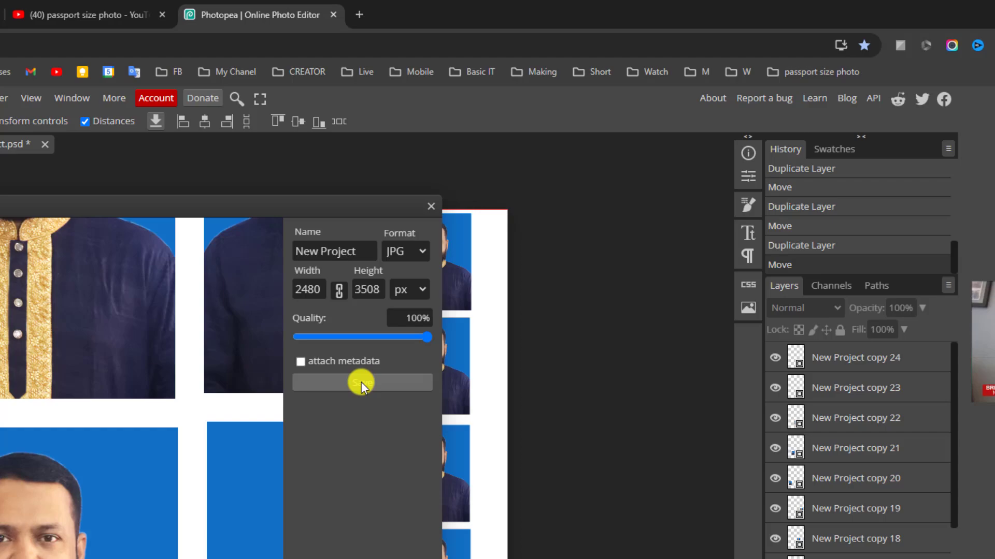
{"action": "left_click", "coordinate": [400, 276]}
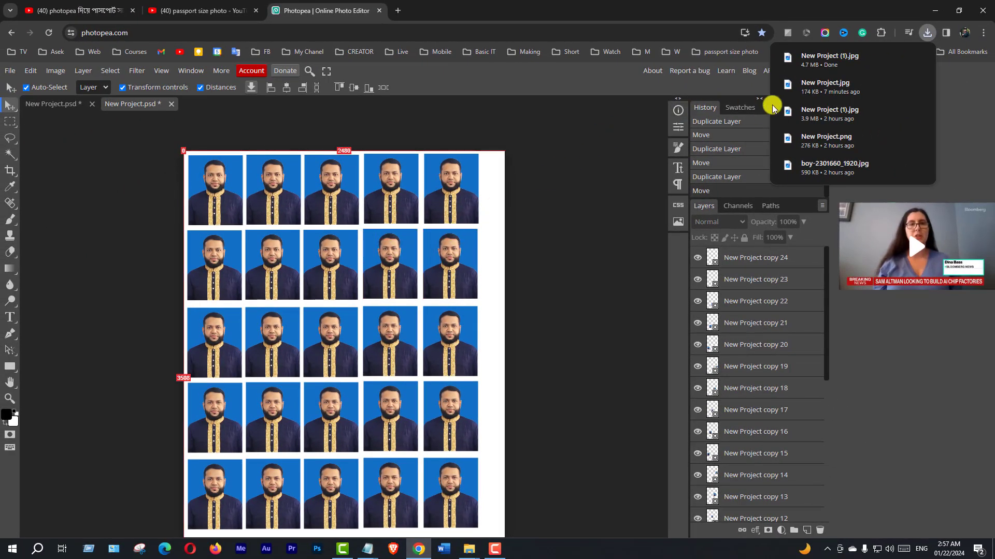
Step: Open the exported New Project (1).jpg from its Downloads folder to check the photo sheet
{"action": "left_click", "coordinate": [899, 57]}
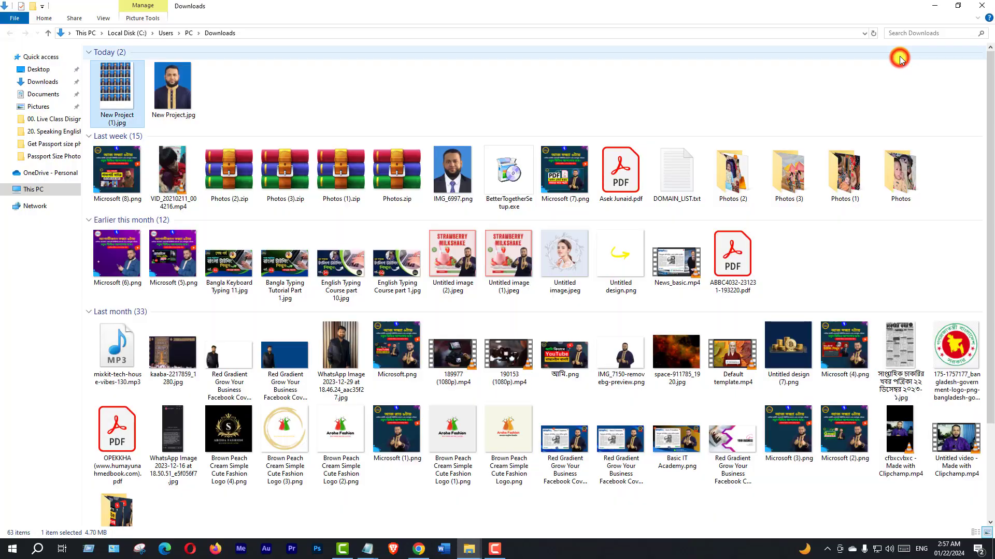
{"action": "key", "text": "Return"}
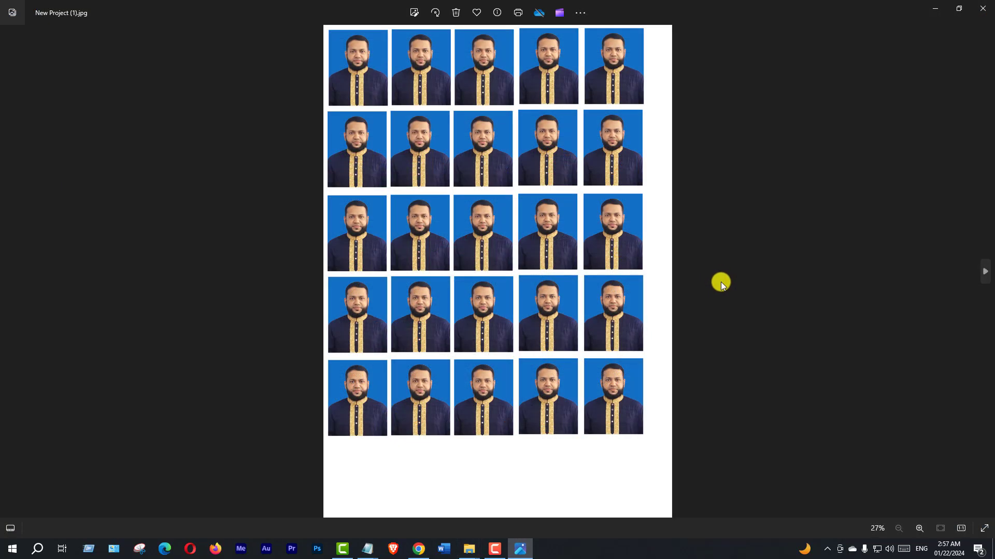